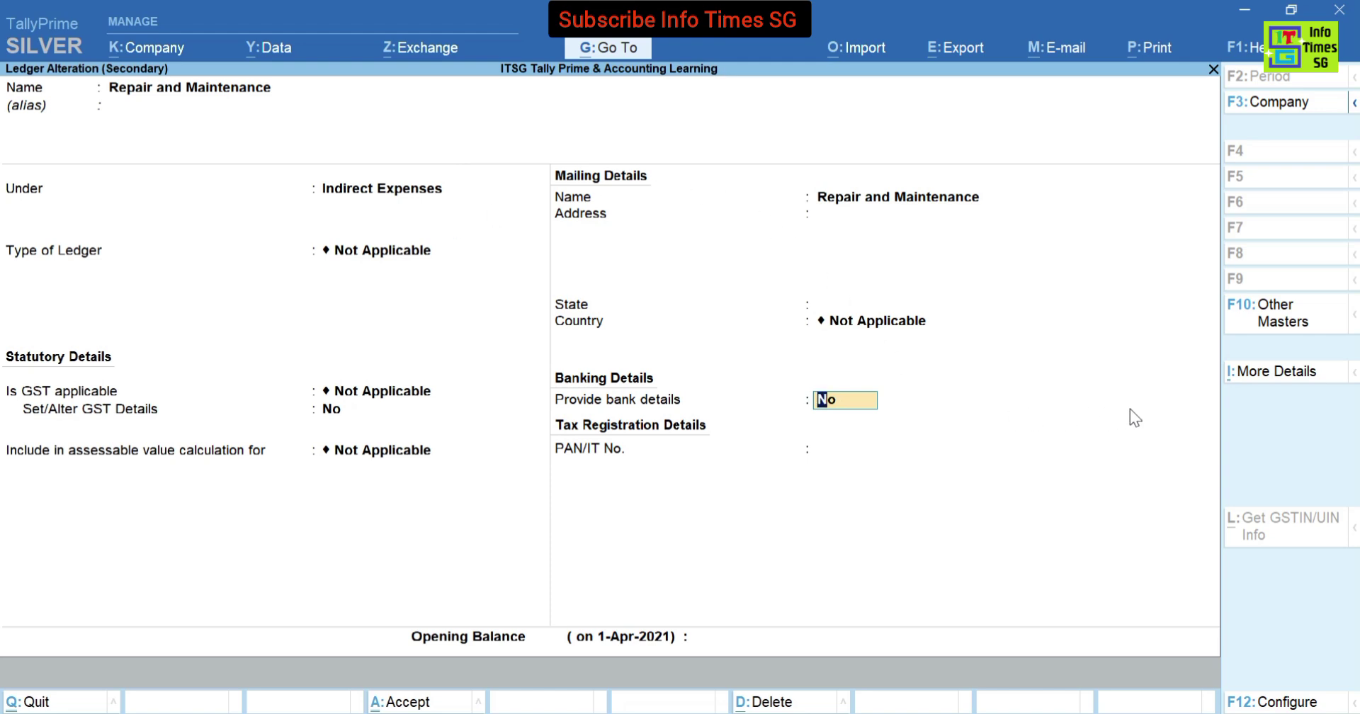
- Make cost centres applicable for the Repair and Maintenance ledger through its additional ledger details, and save the ledger
left_click(1279, 370)
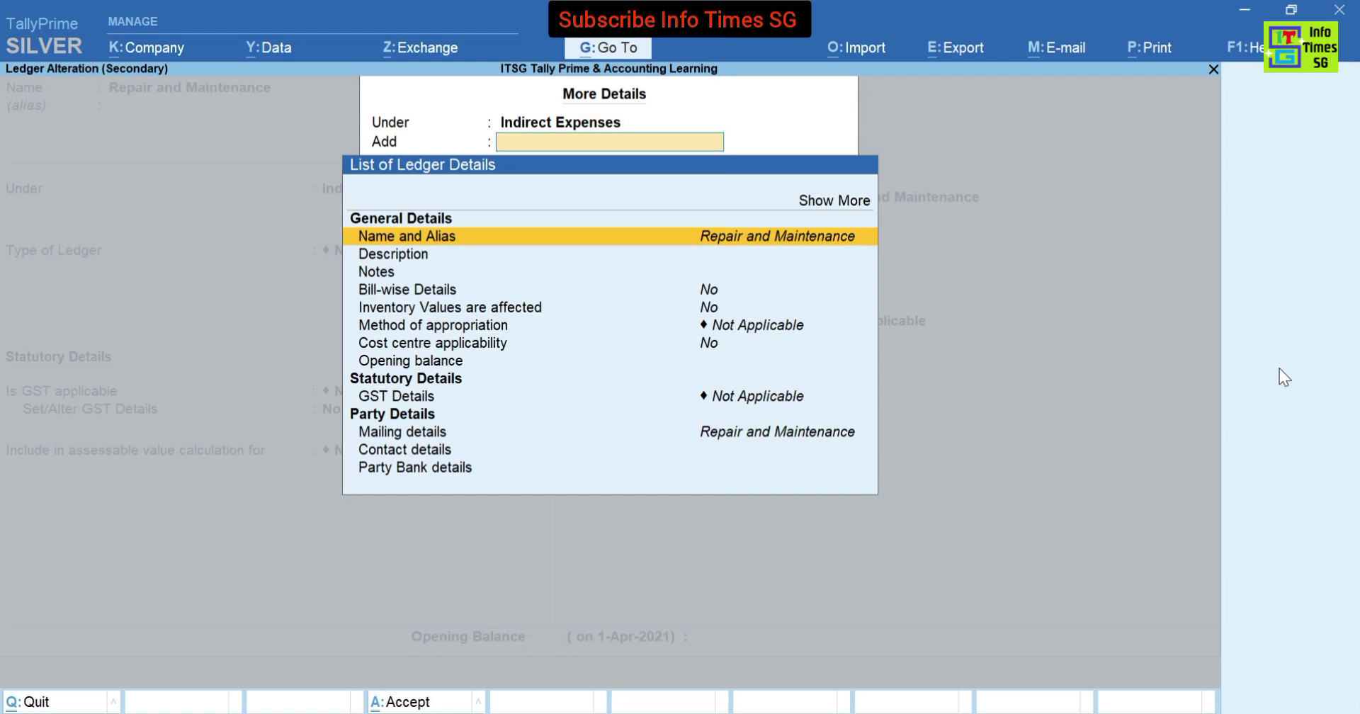
key("Up")
key("Return")
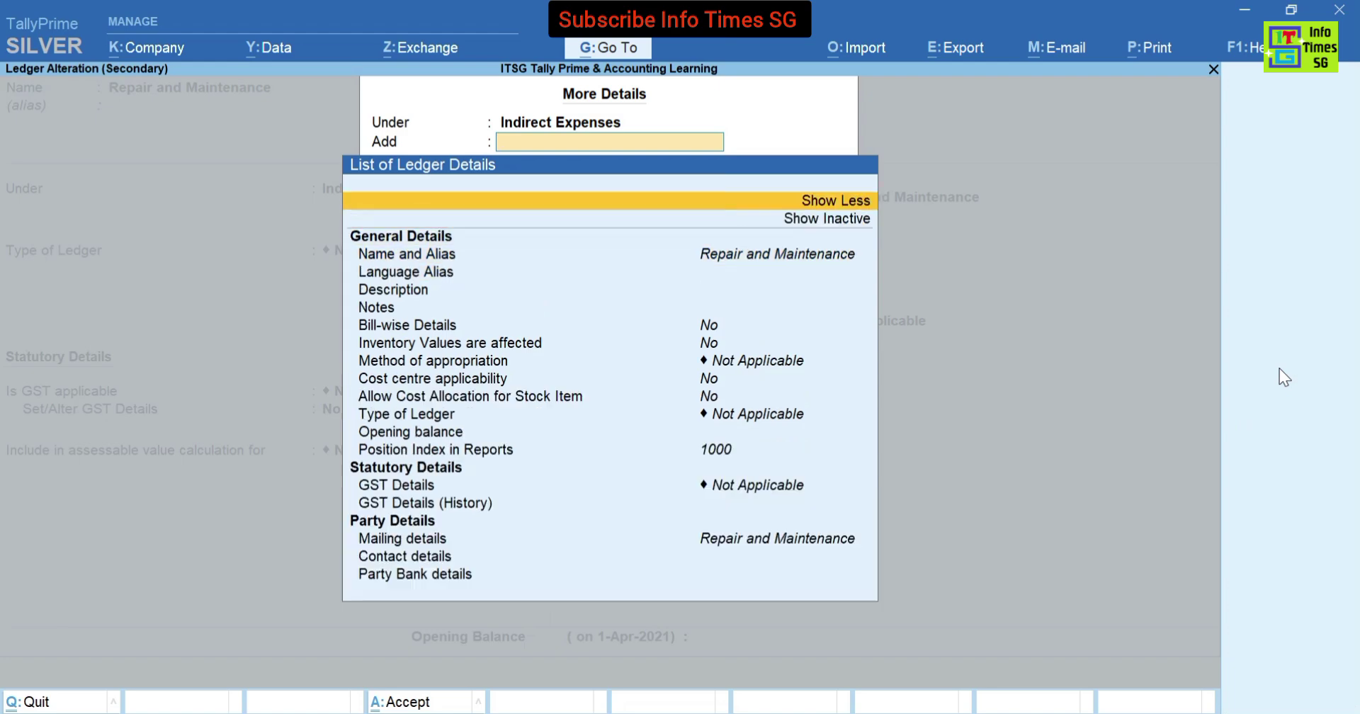
key("Down")
key("Down")
key("Down")
key("Down")
key("Down")
key("Down")
key("Down")
key("Down")
key("Down")
key("Down")
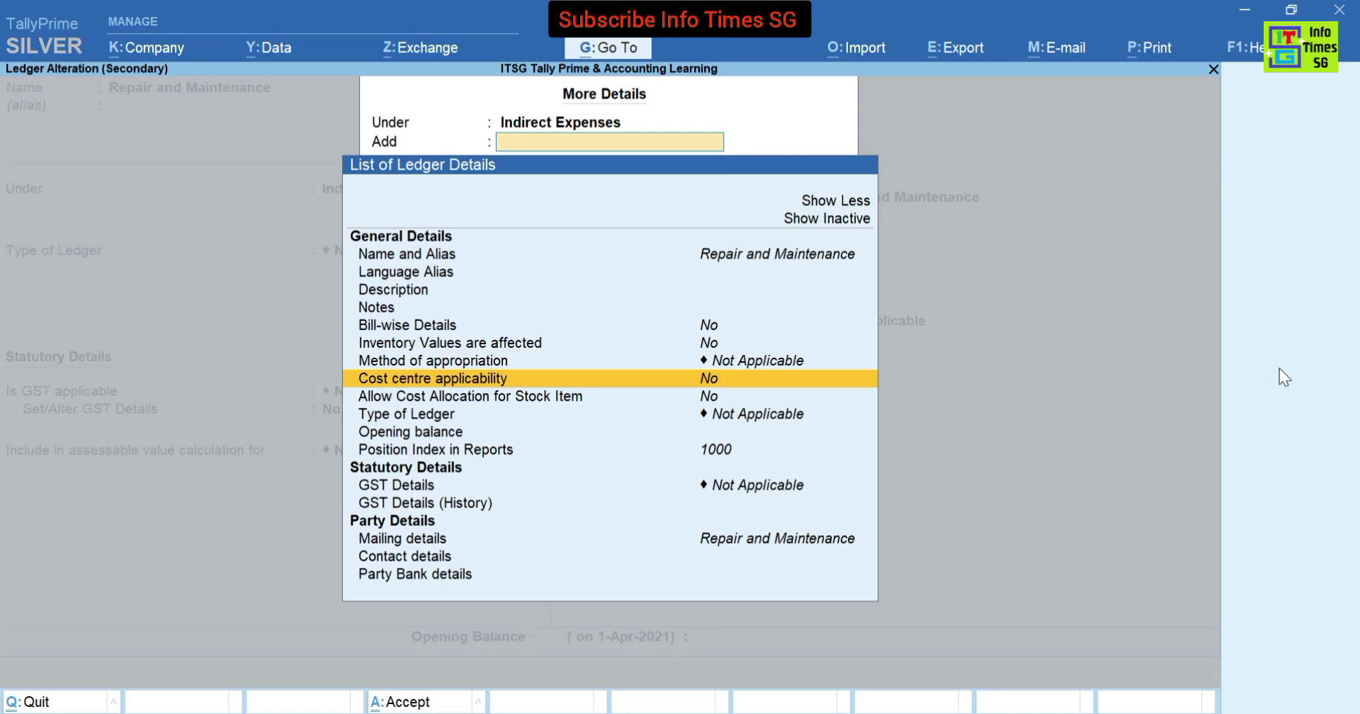
left_click(718, 384)
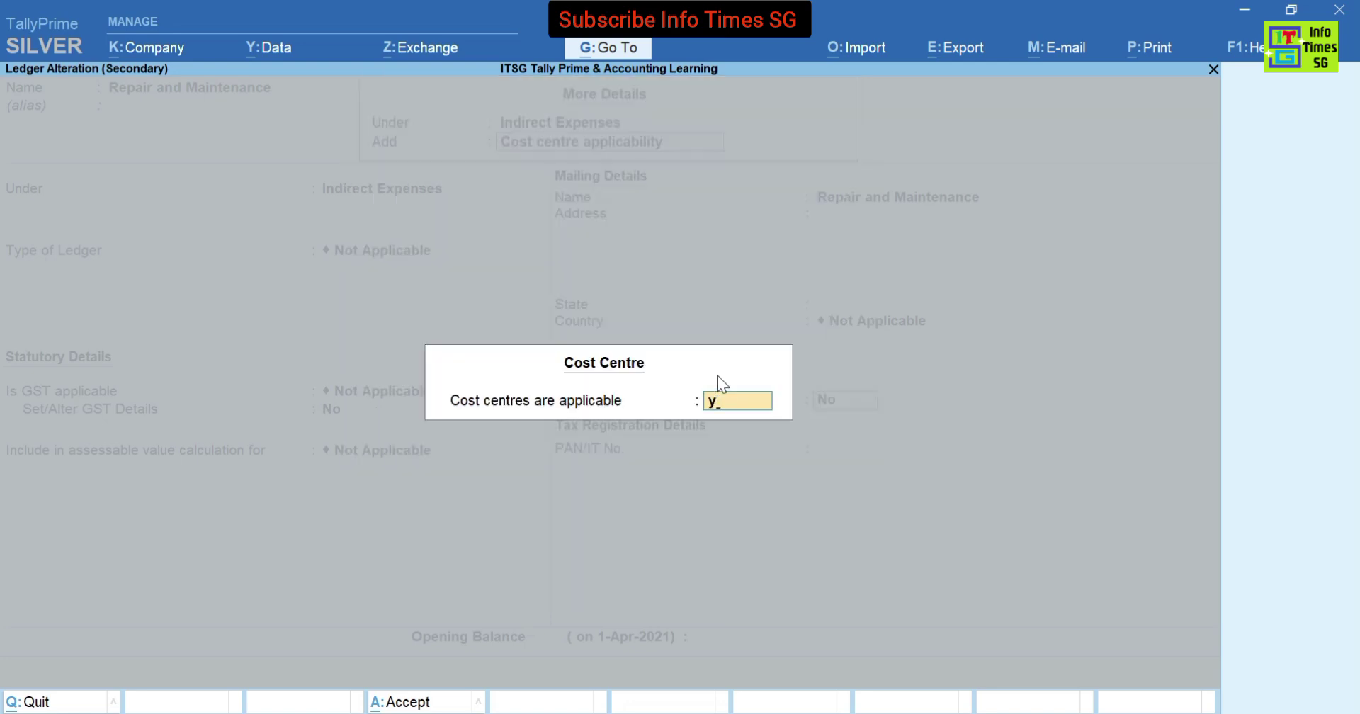
type("y")
key("Return")
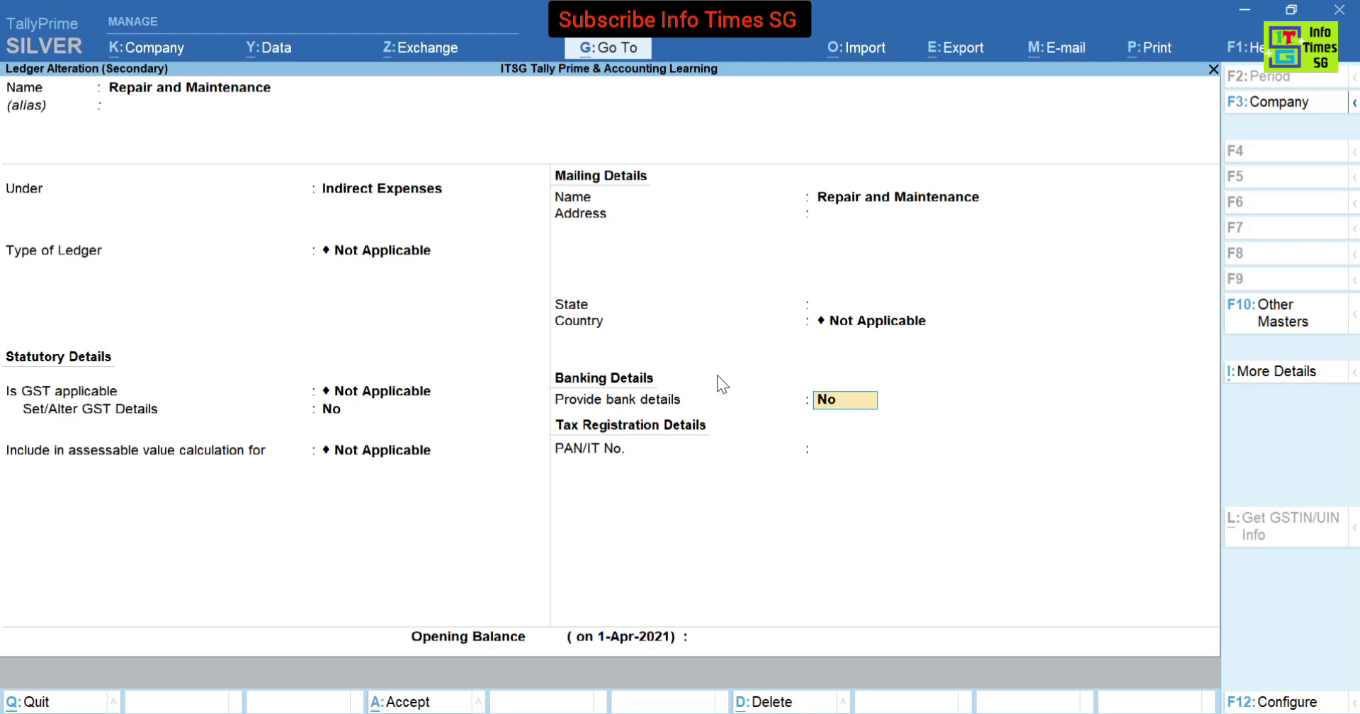
key("Return")
key("y")
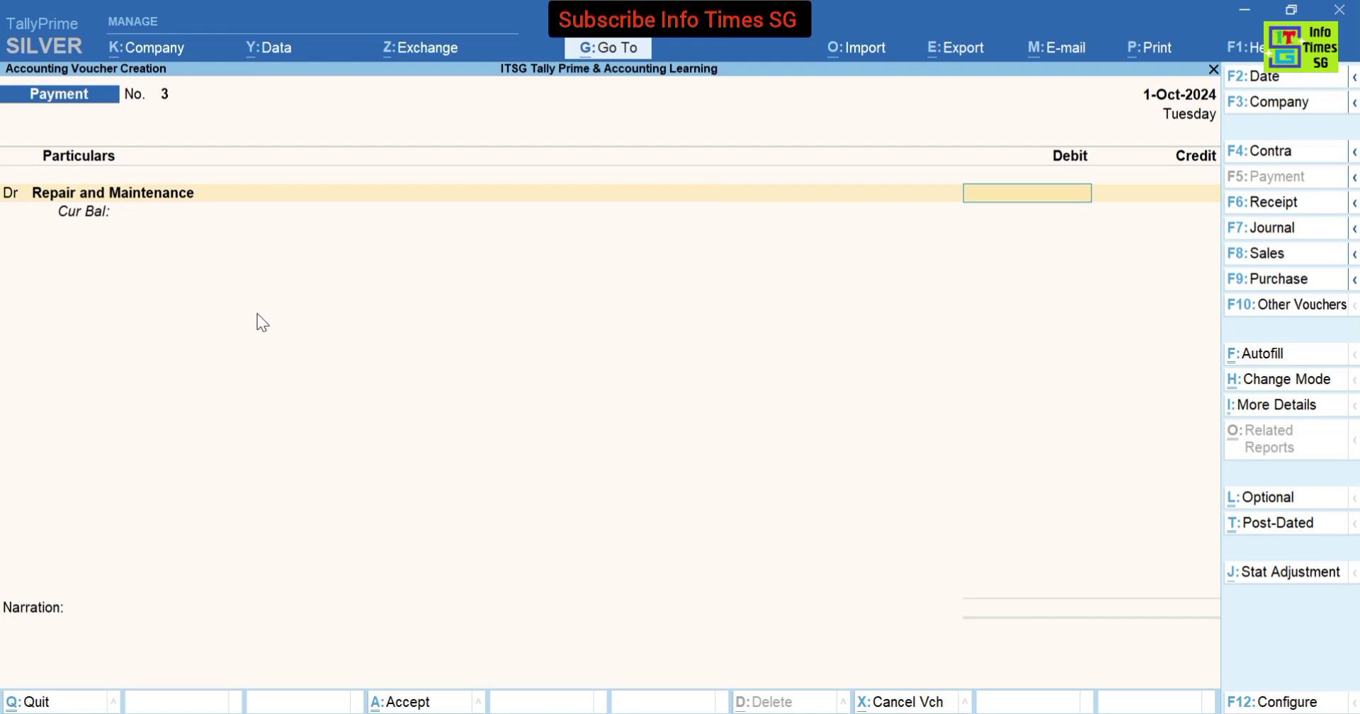
- Enter a debit of 10,000 for Repair and Maintenance in the payment voucher
type("10000")
key("Return")
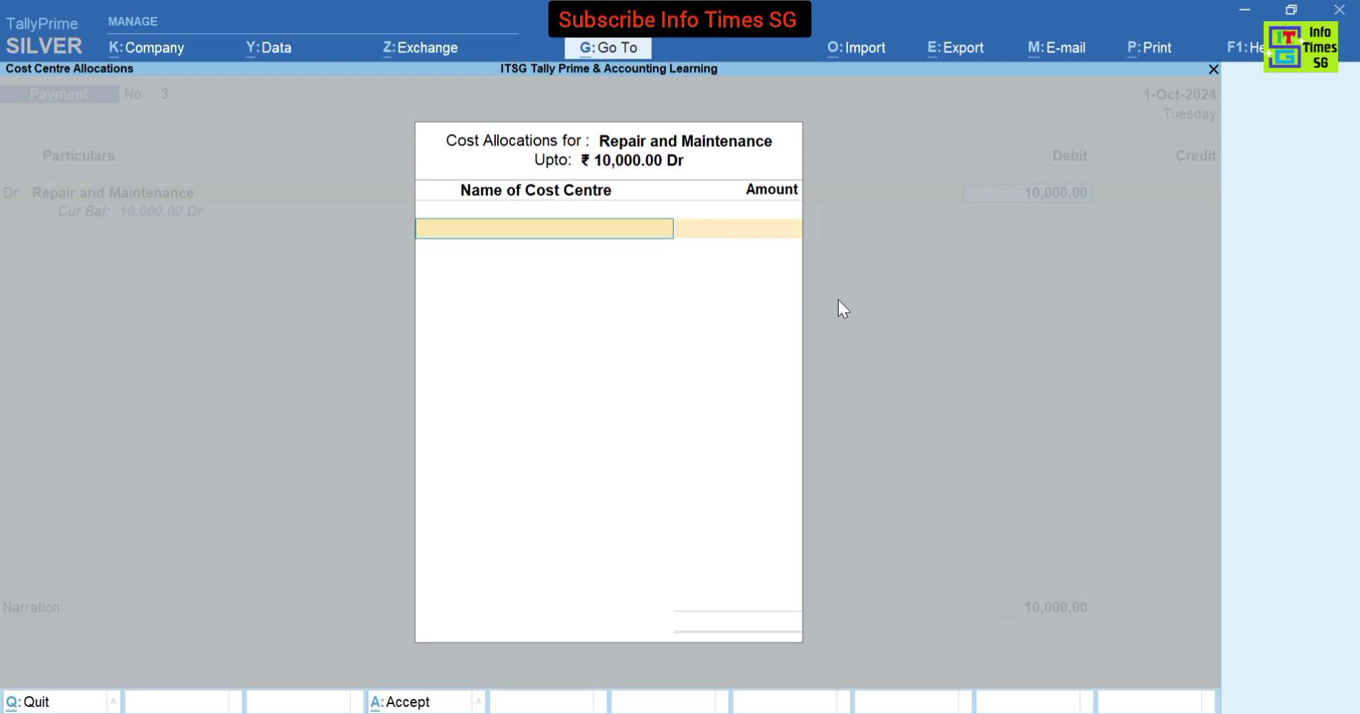
key("Return")
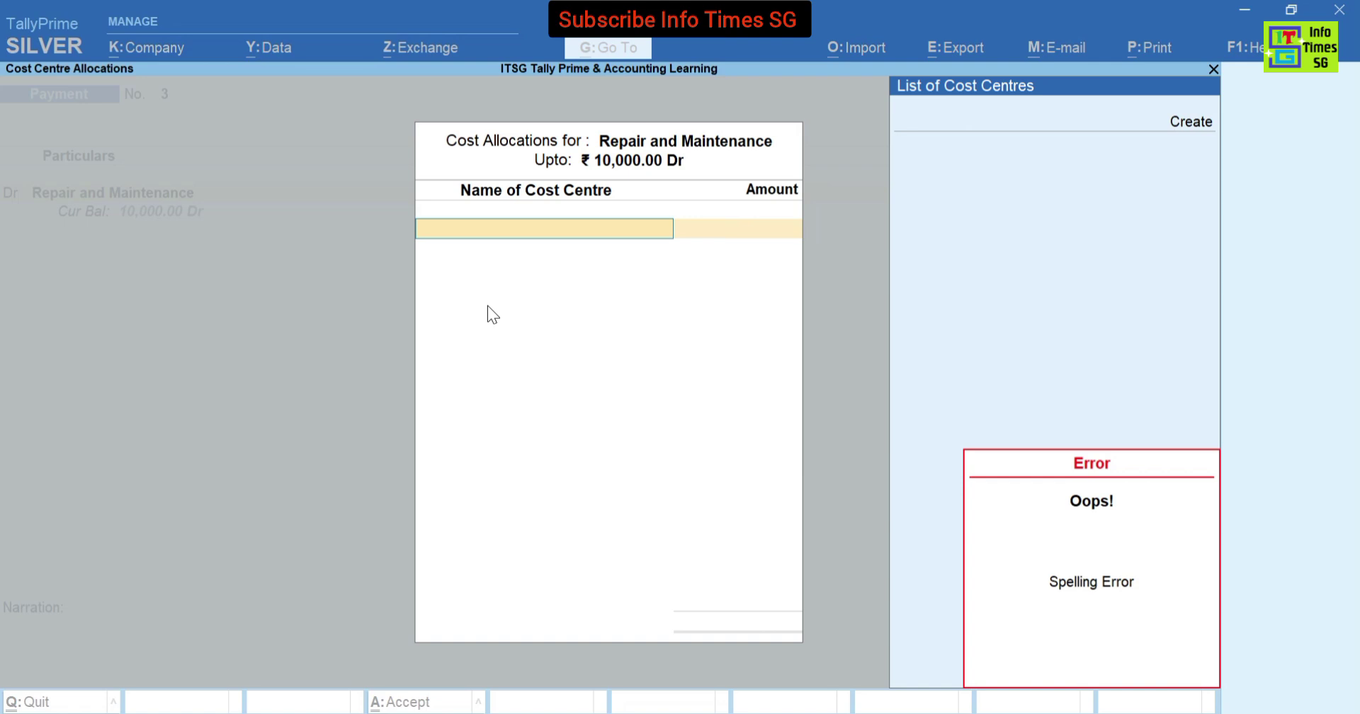
- Create the cost centre Delhi Branch under Primary and allocate 4,000 of the repair expense to it
key("alt+c")
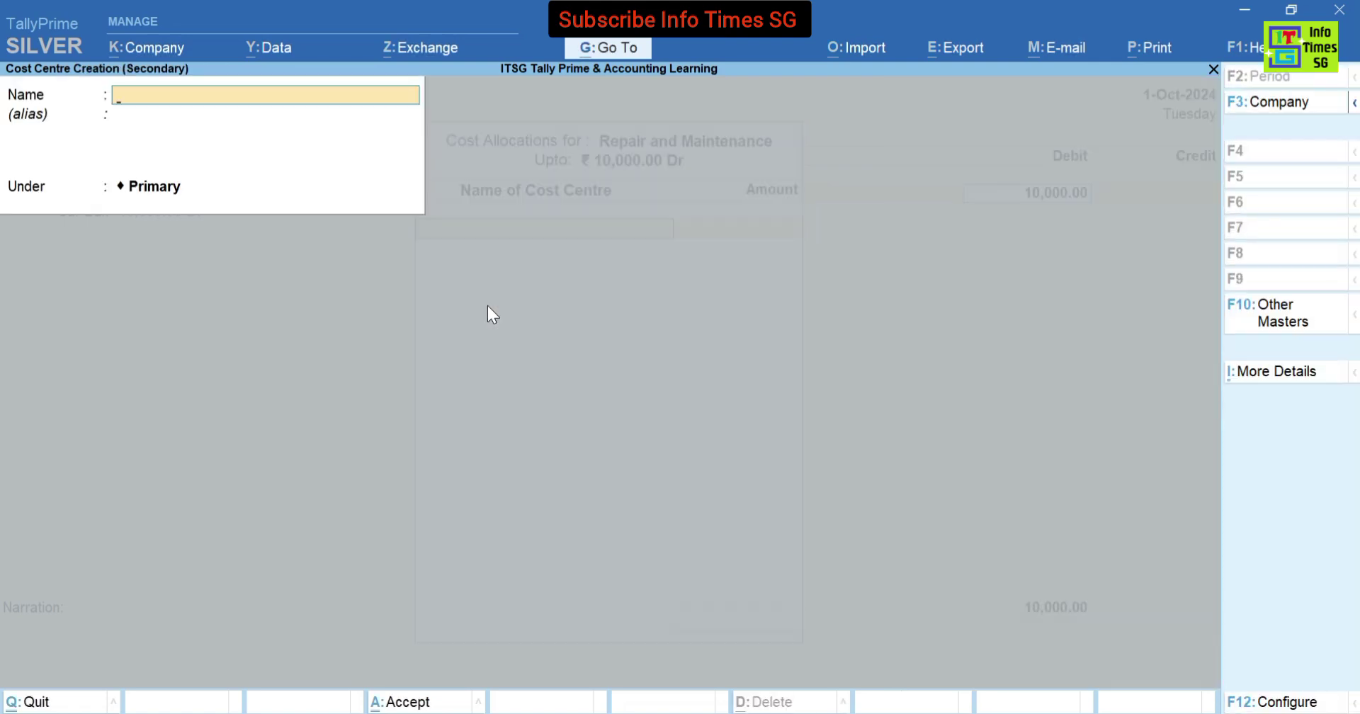
type("Delhi Branch")
key("Return")
key("Return")
key("Return")
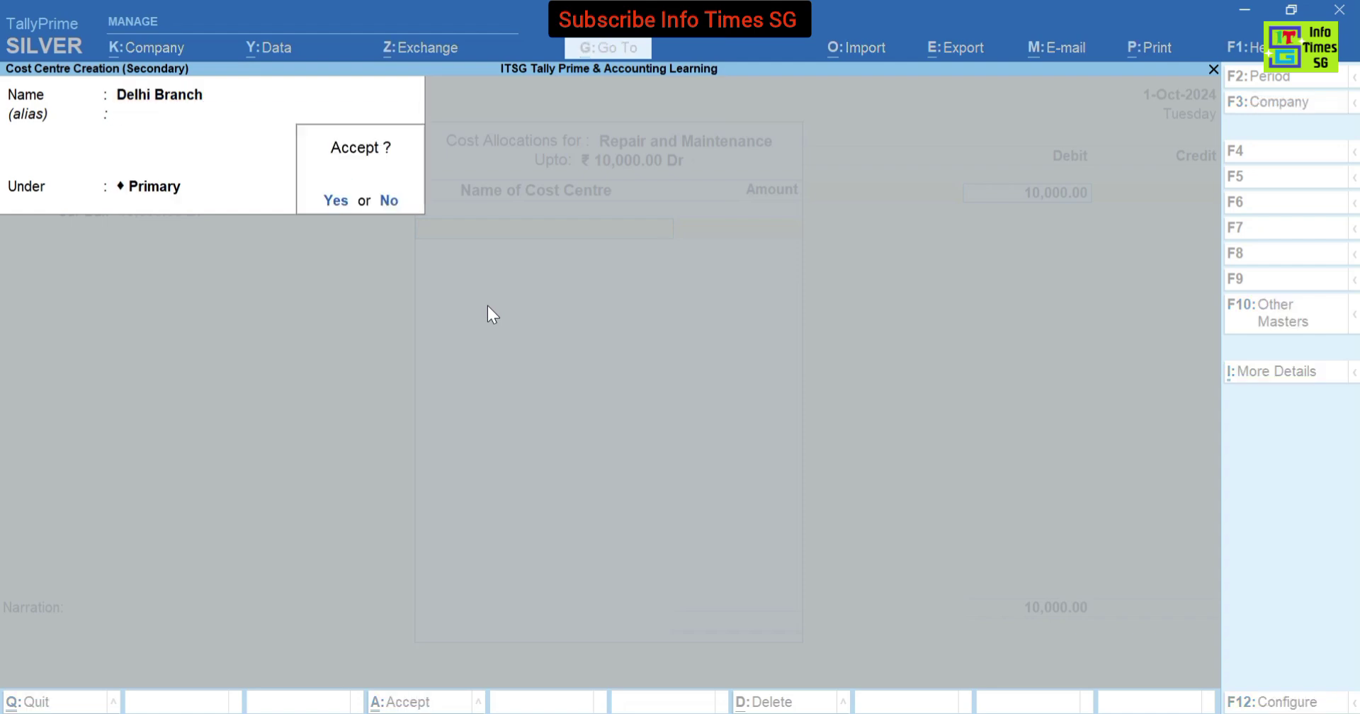
key("Return")
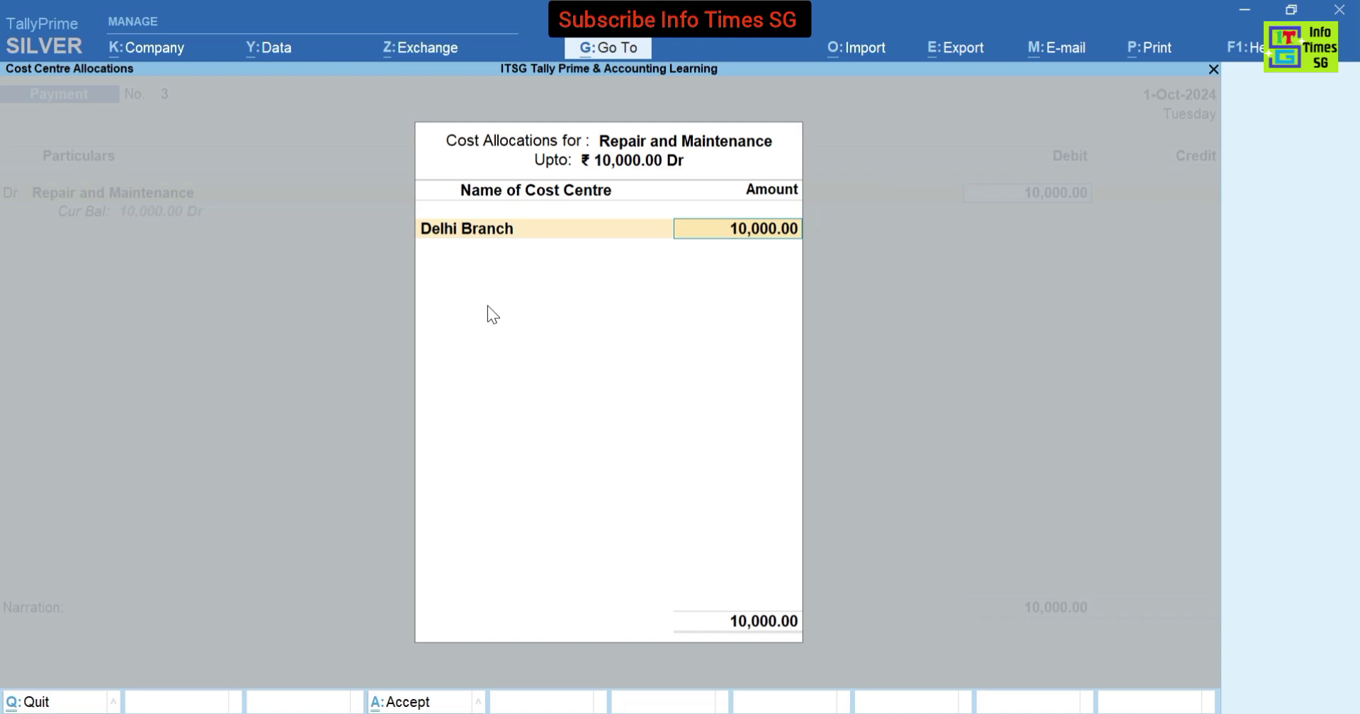
type("4000")
key("Return")
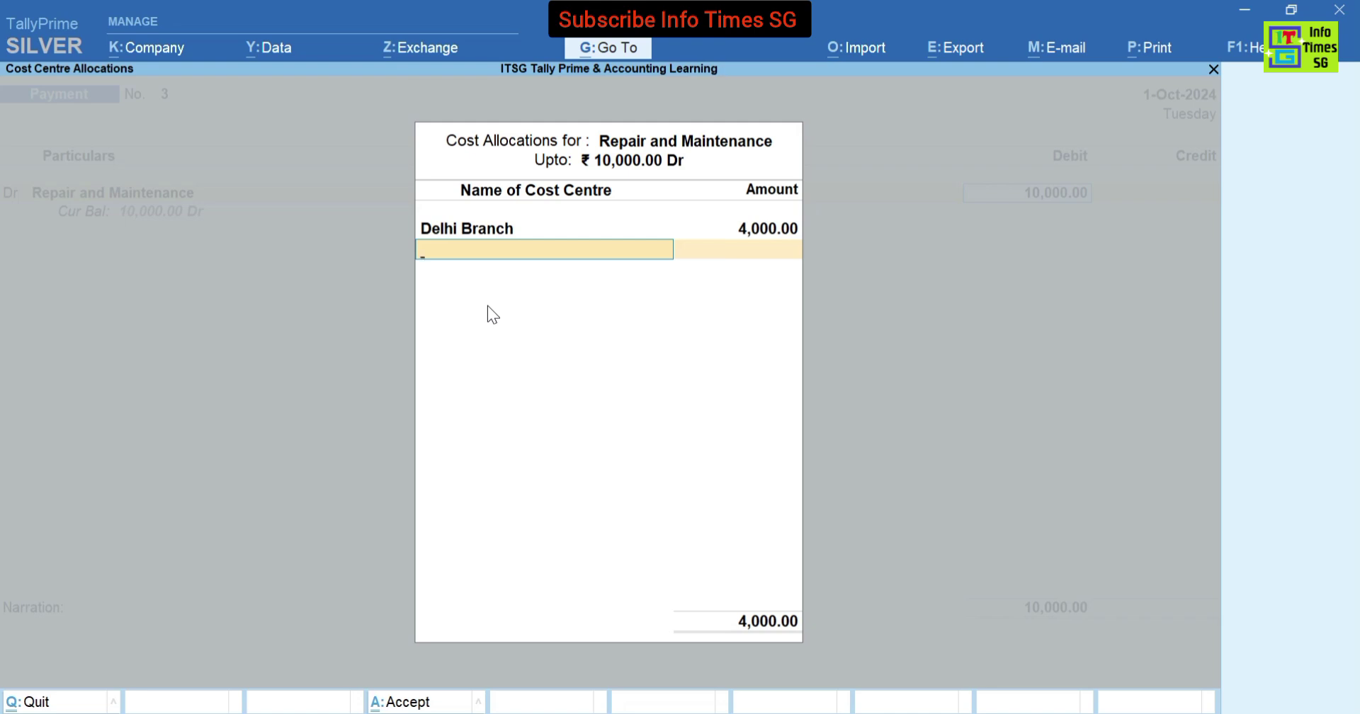
- Create the cost centre Noida Branch under Primary and allocate 2,500 of the repair expense to it
key("alt+c")
type("Noid")
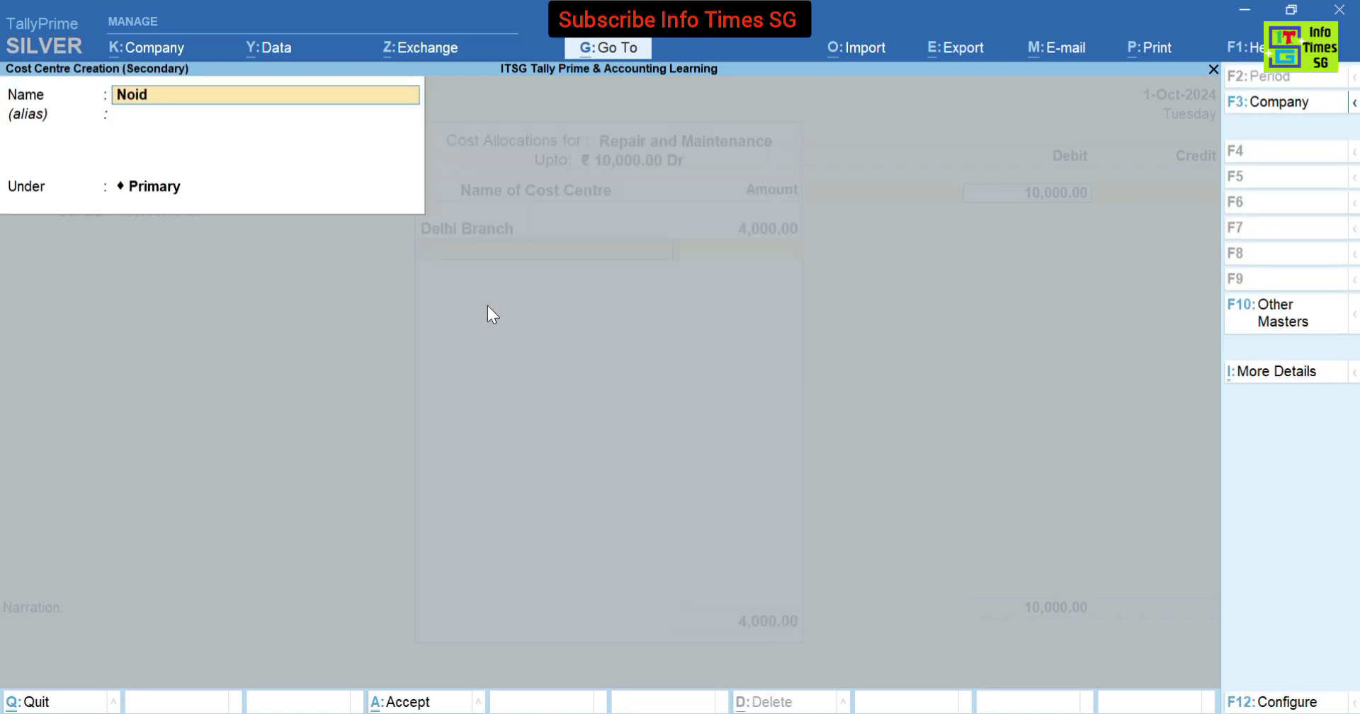
type("a Branch")
key("Return")
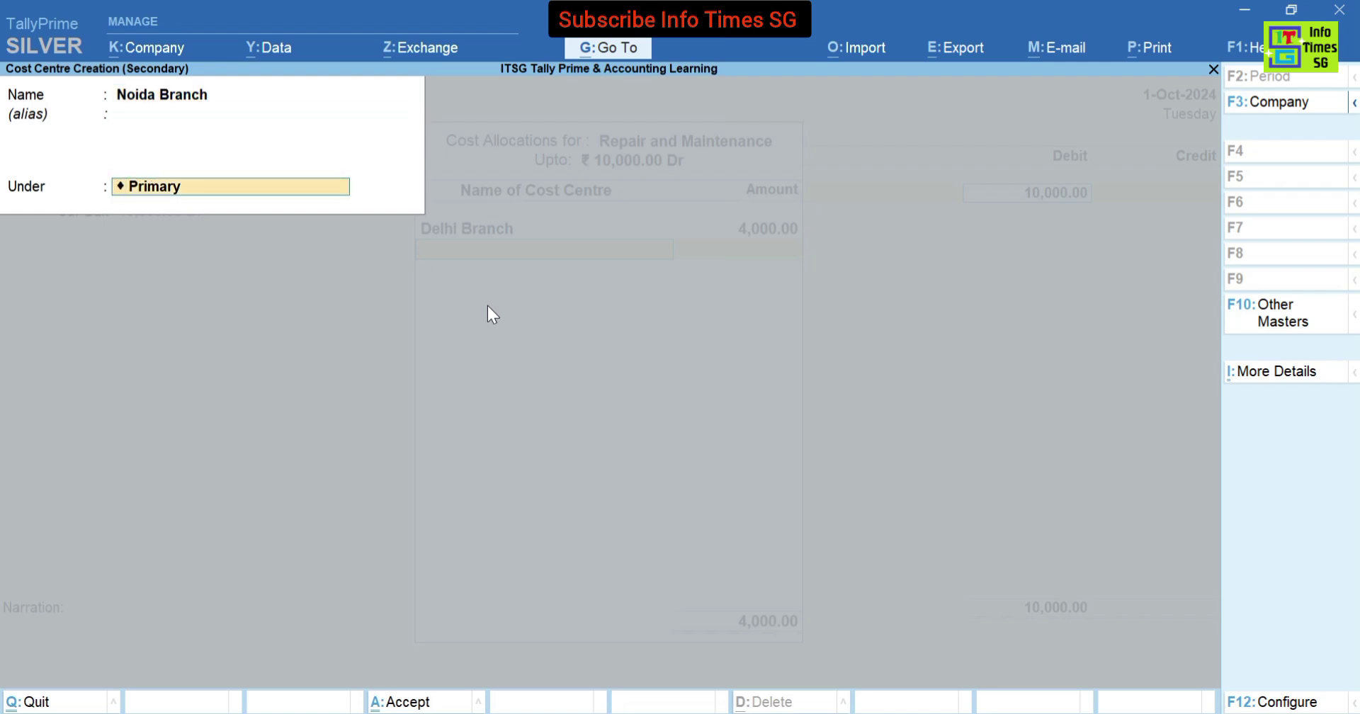
key("Return")
key("Return")
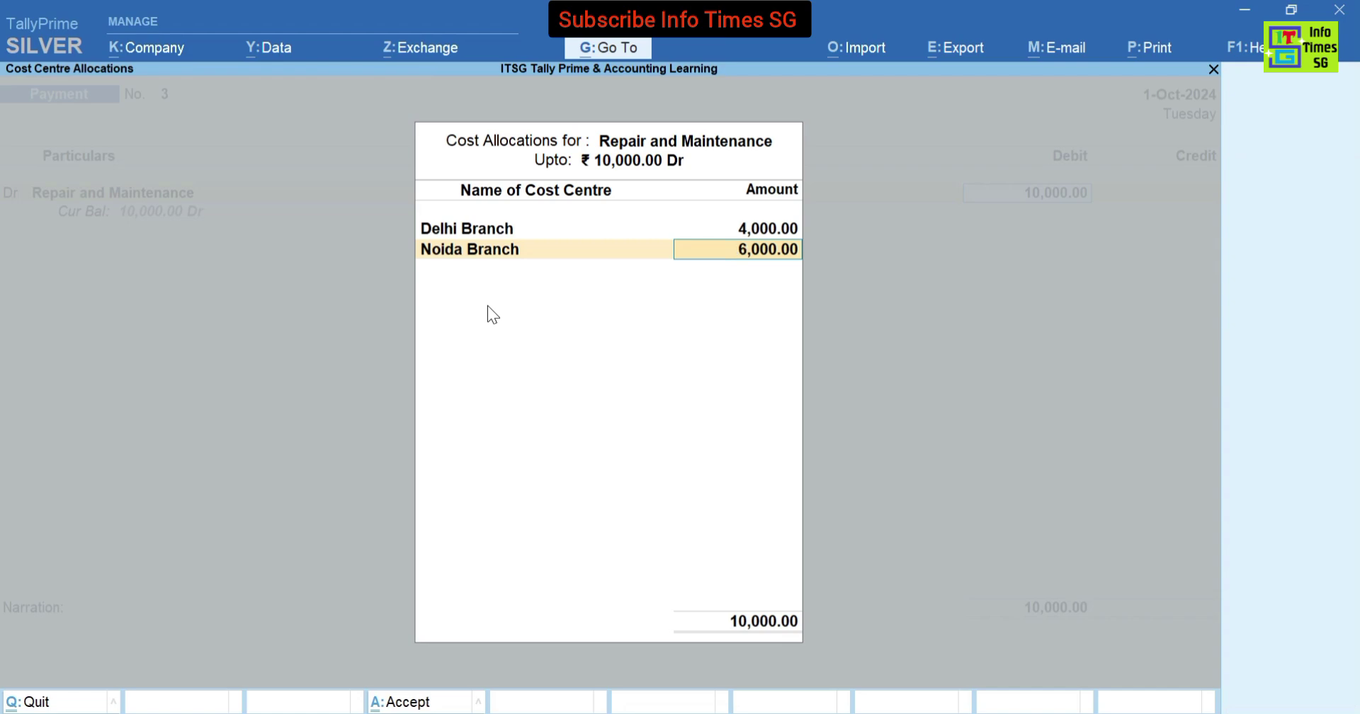
type("2500")
key("Return")
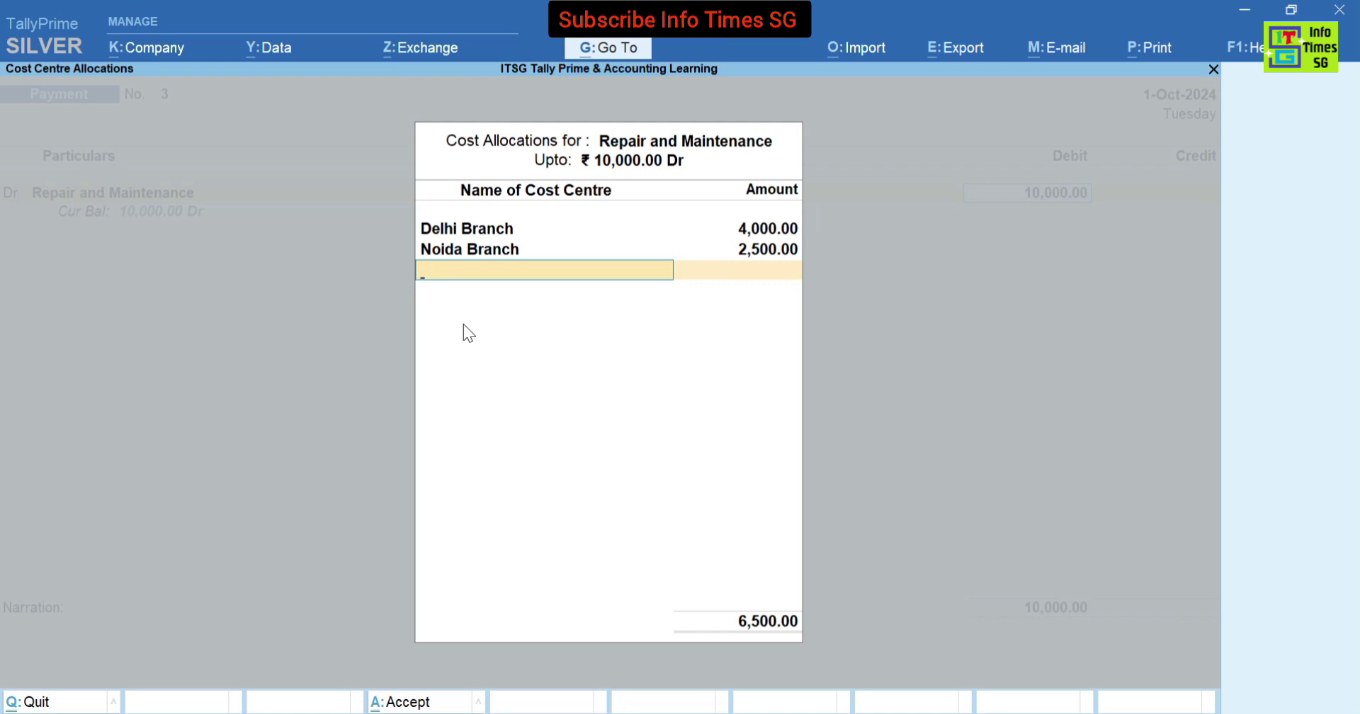
- Create the cost centre Mumbai Branch under Primary and allocate the remaining 3,500 of the repair expense to it
key("alt+c")
type("Mu")
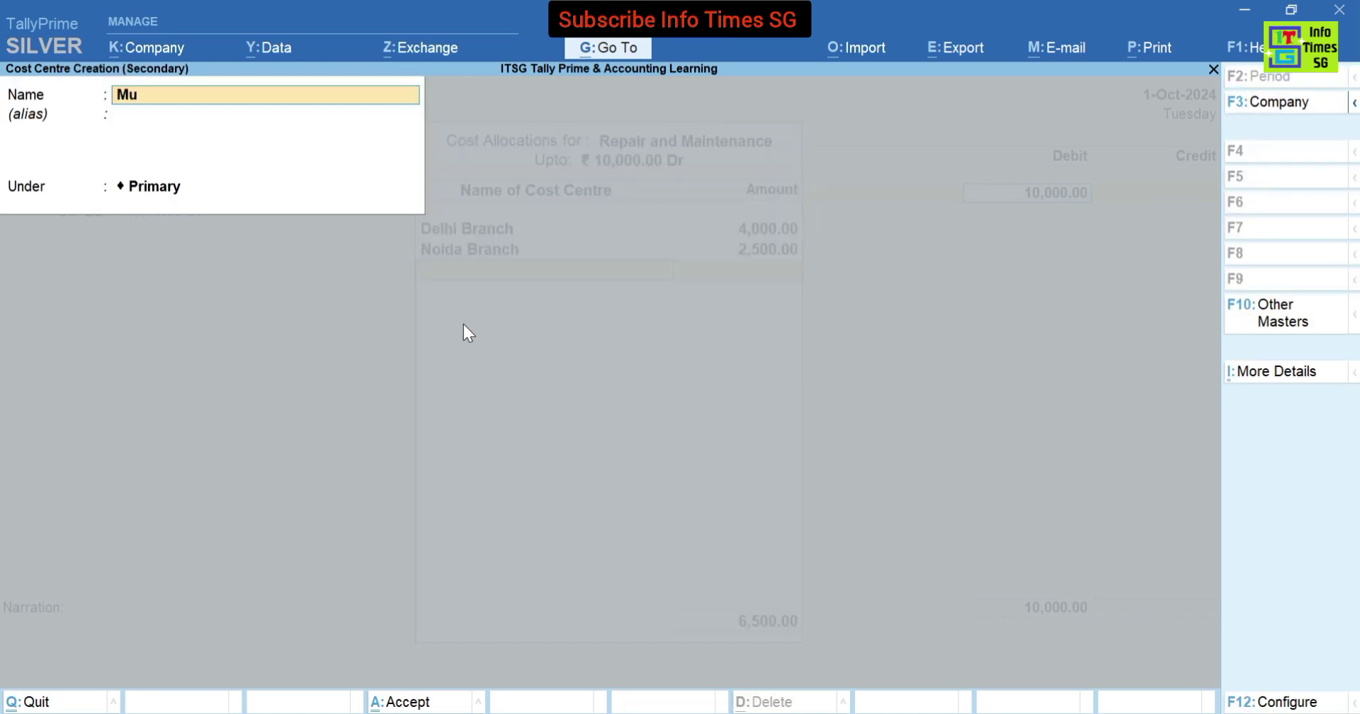
type("mbai Branch")
key("Return")
key("Return")
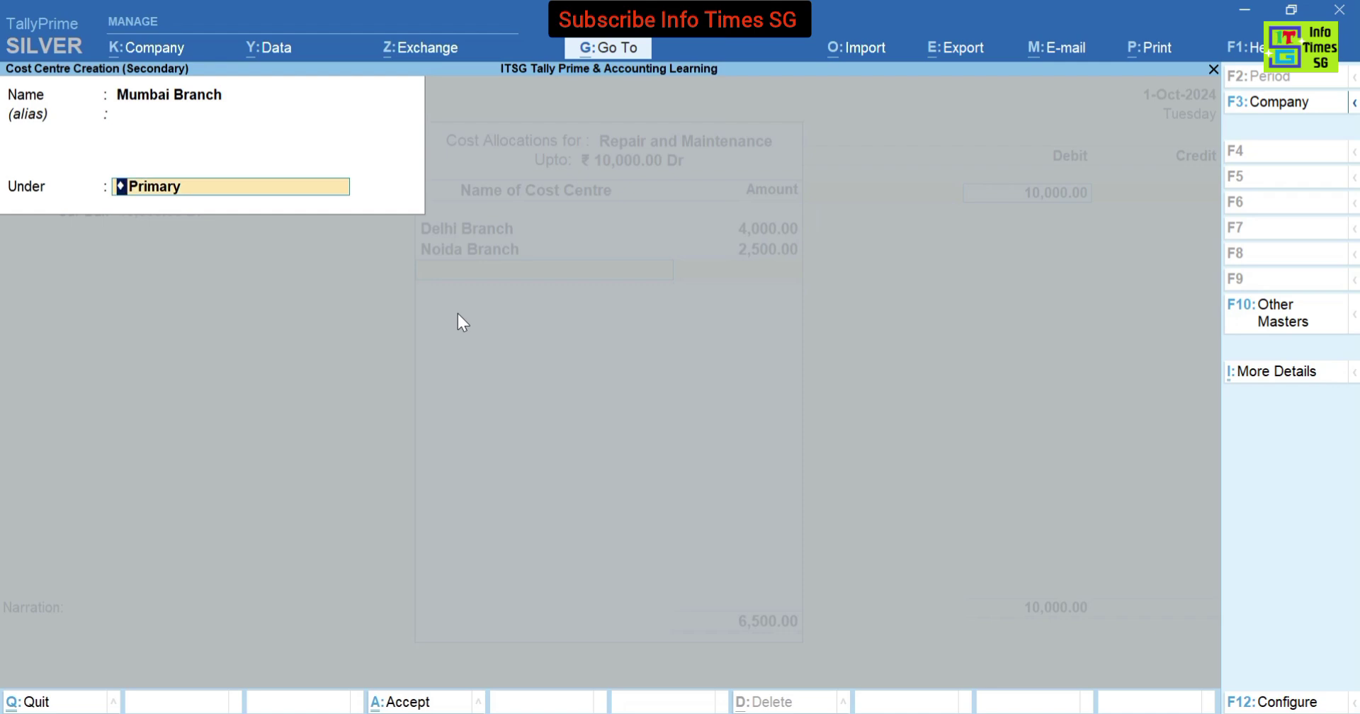
key("Return")
key("Return")
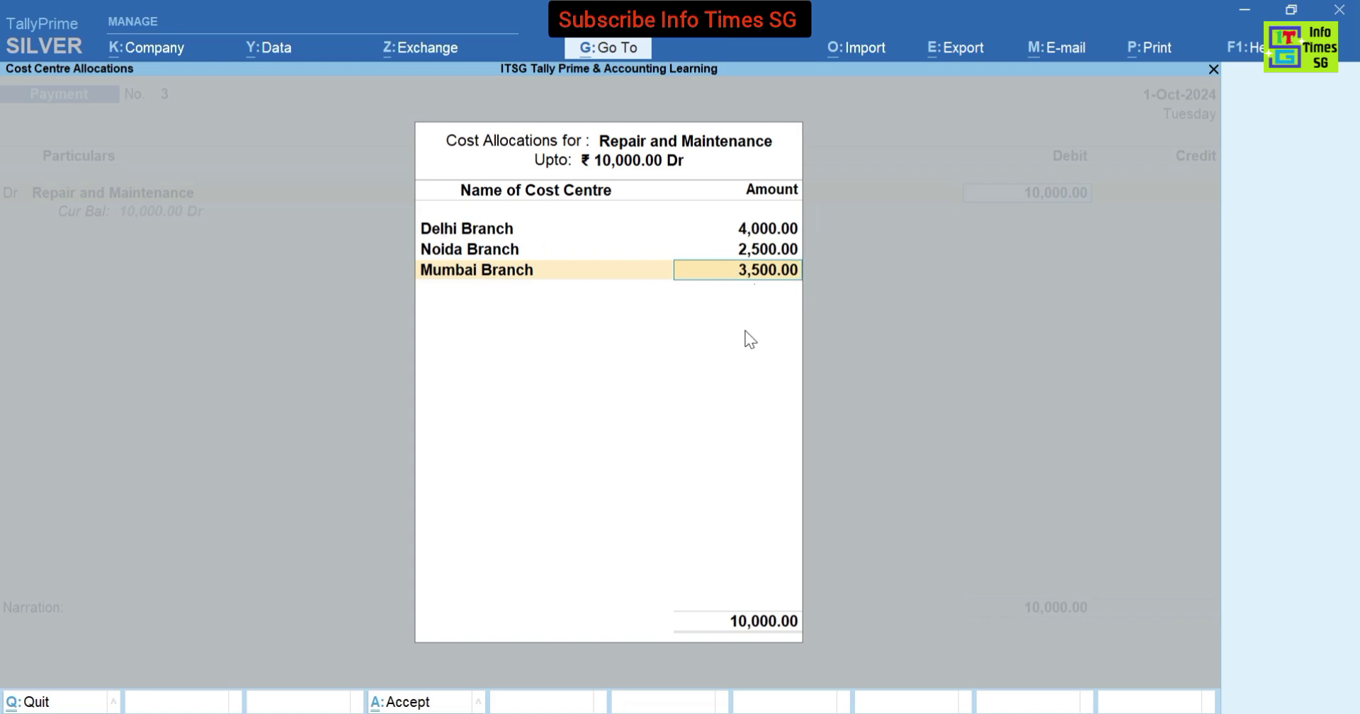
key("Return")
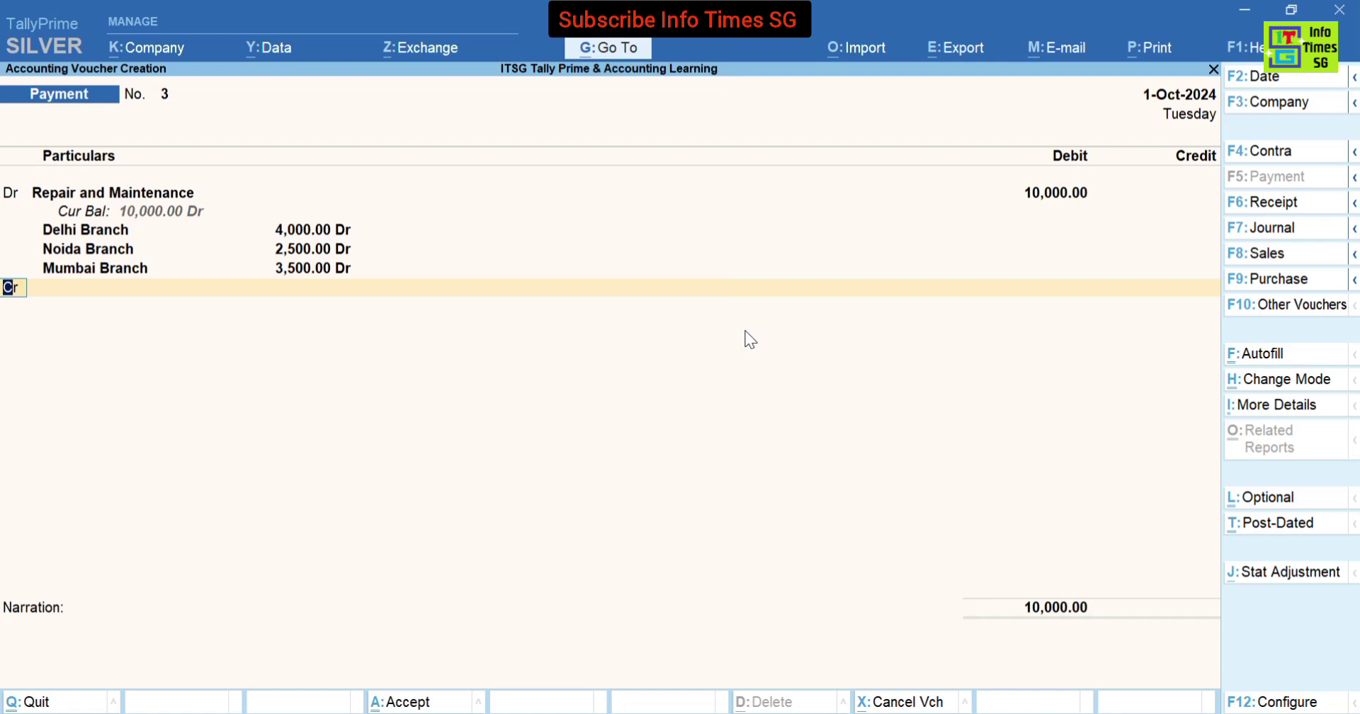
- Add State Bank of India as the credit ledger of the payment voucher for 10,000
key("Return")
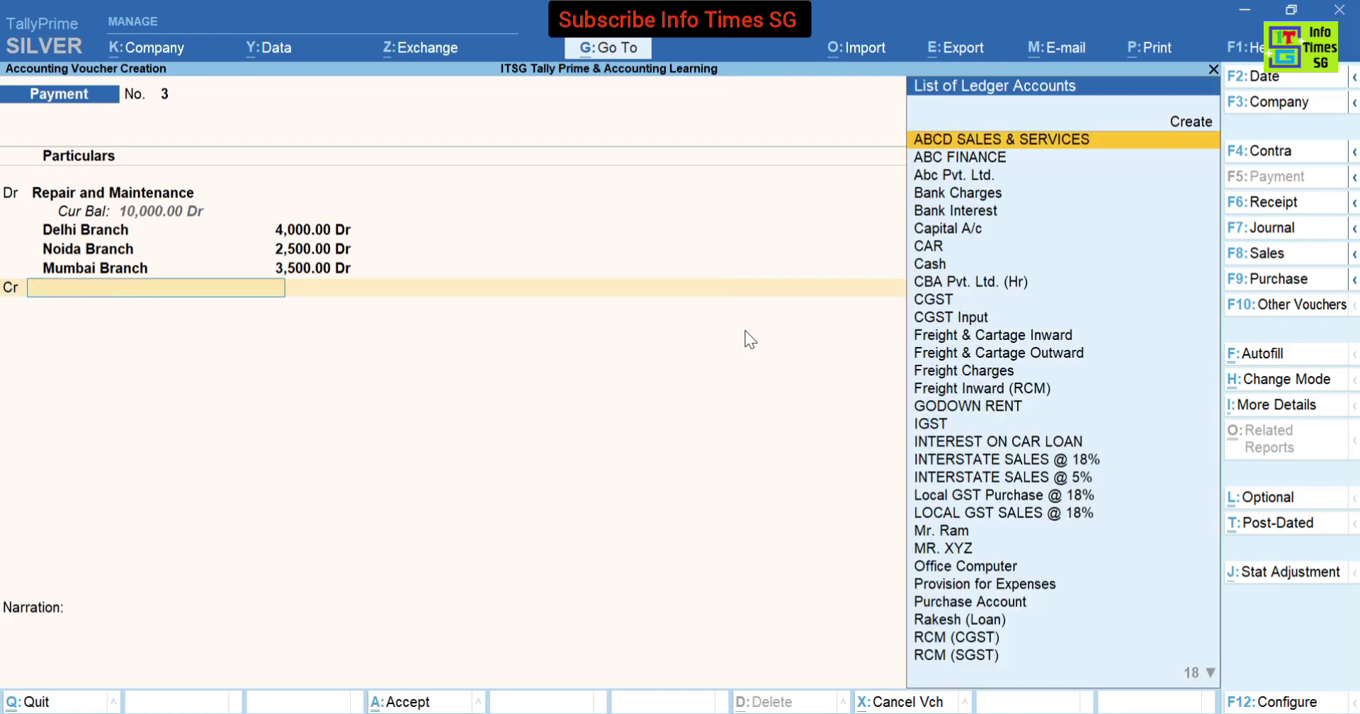
type("Stat")
key("Return")
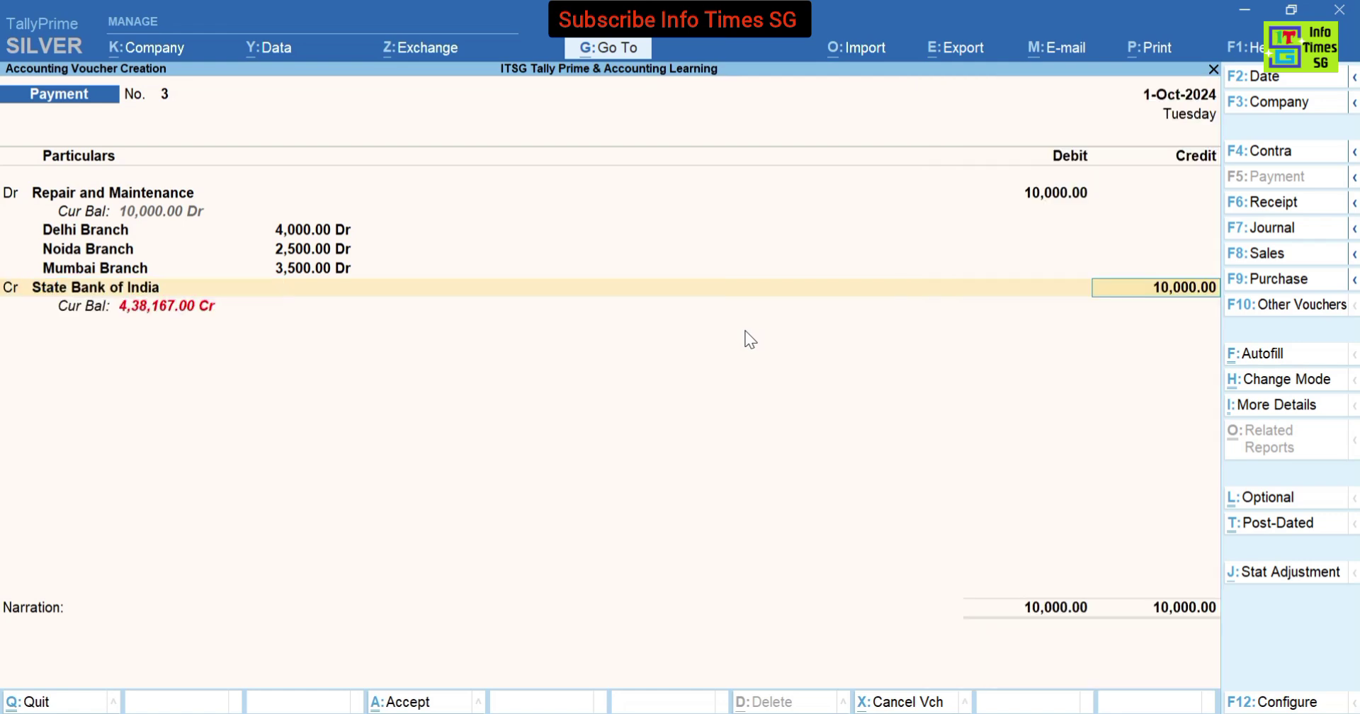
key("BackSpace")
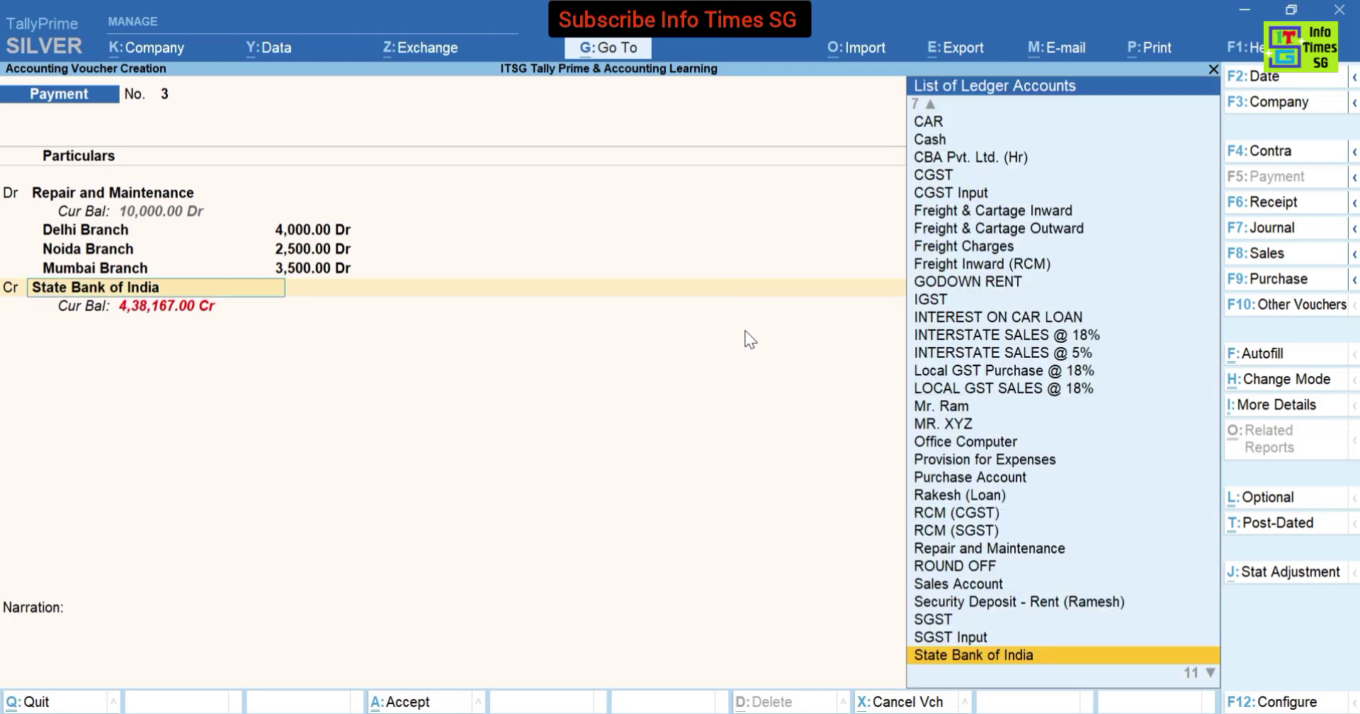
type("Cash")
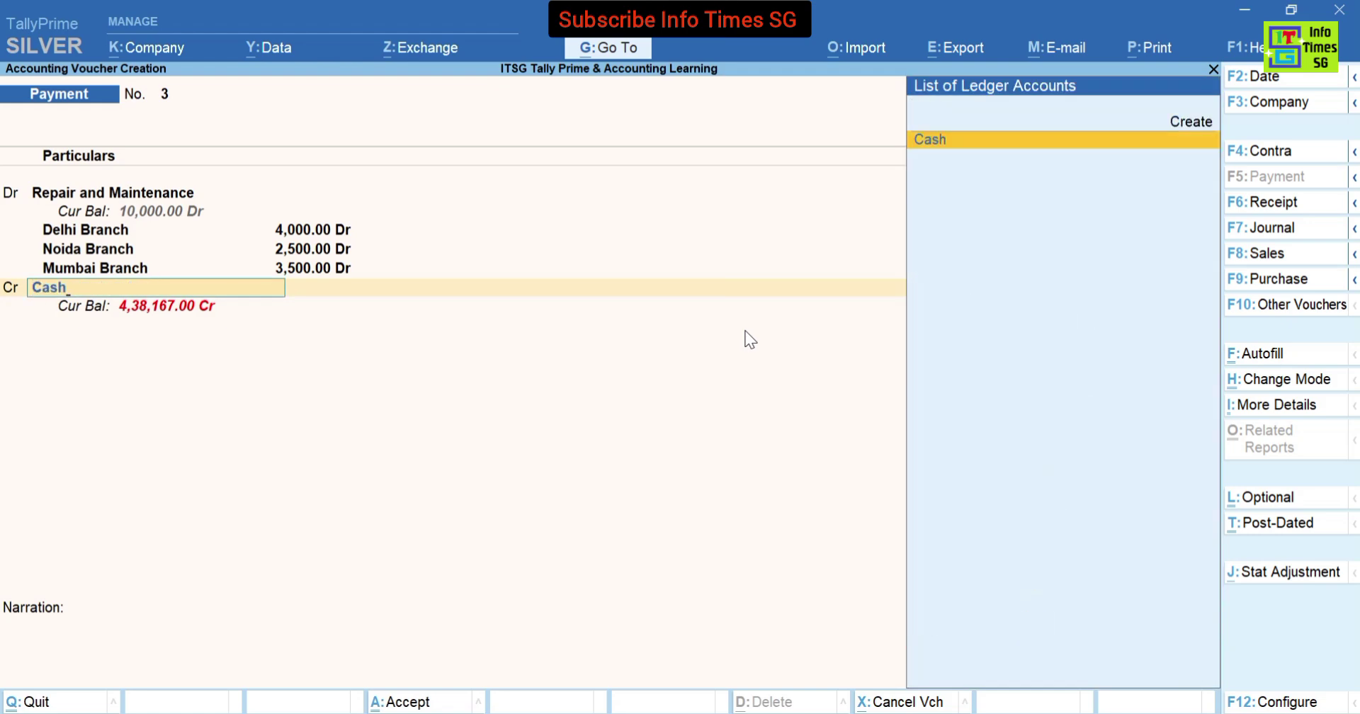
key("BackSpace")
key("BackSpace")
key("BackSpace")
key("BackSpace")
key("Escape")
key("BackSpace")
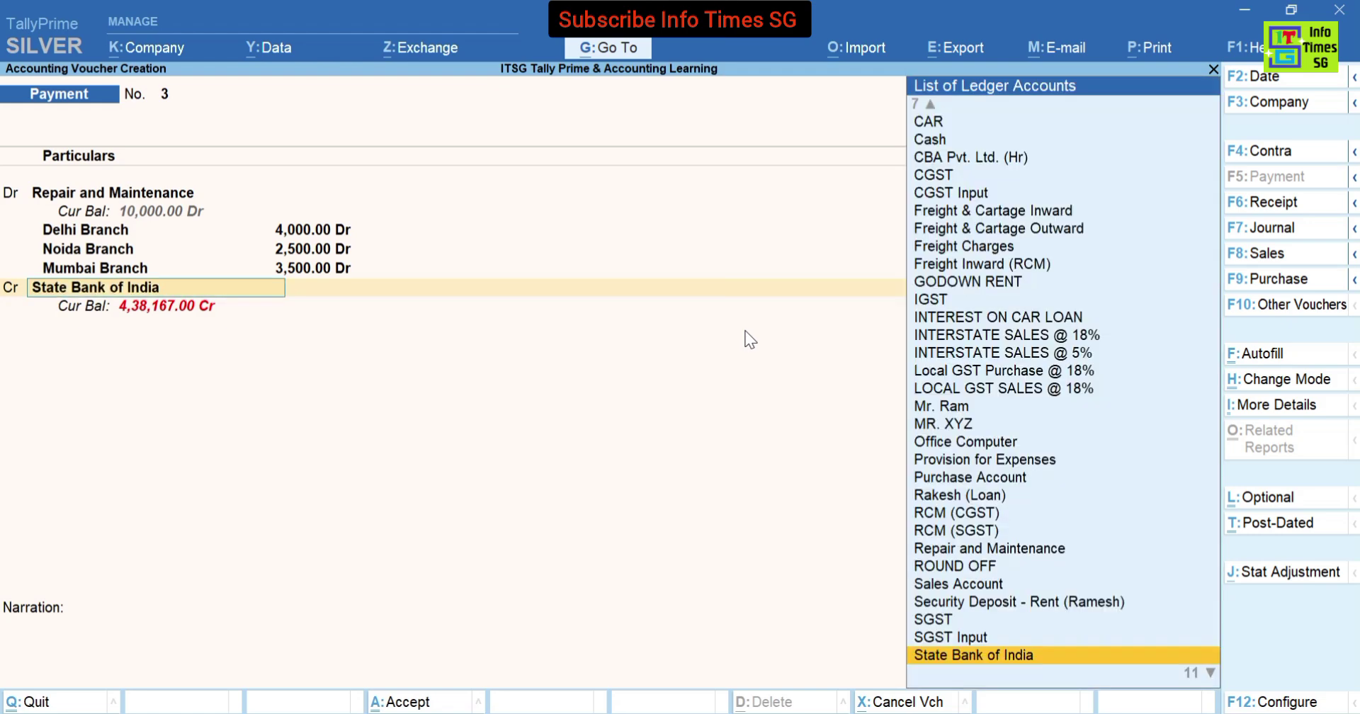
key("Return")
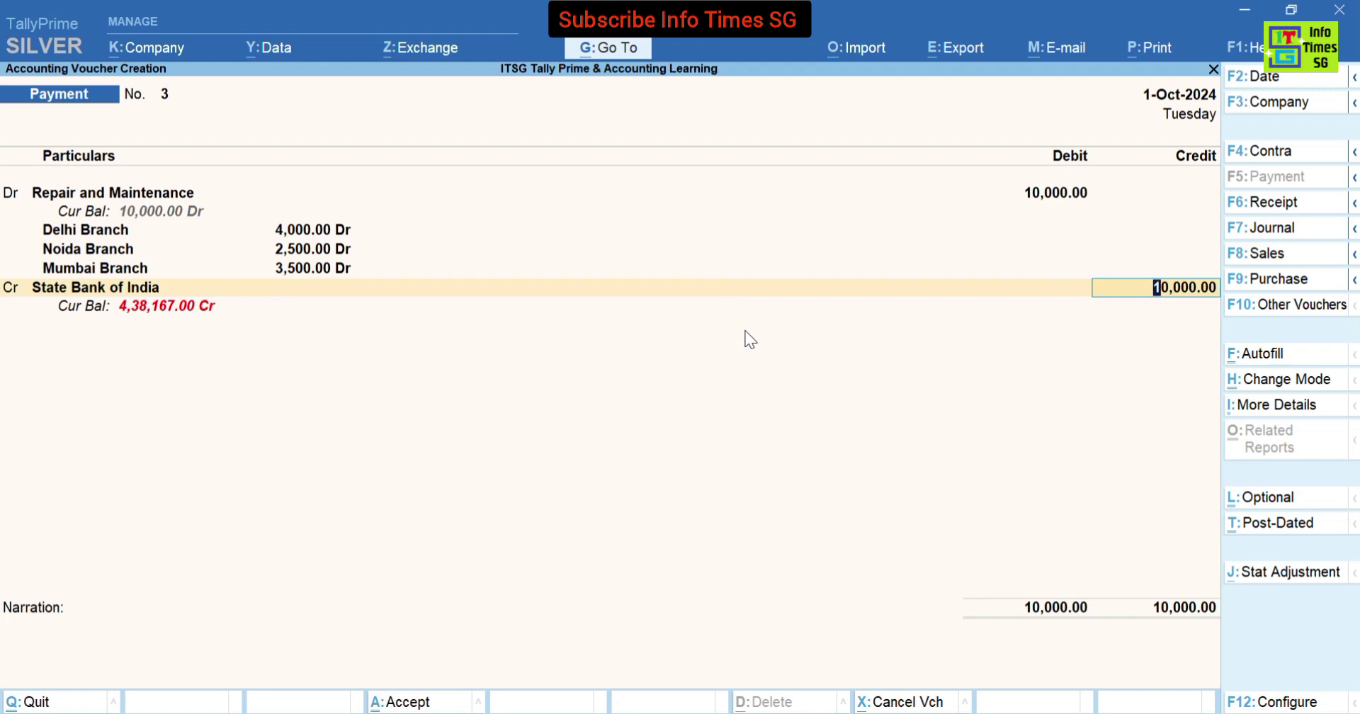
- Allocate the State Bank of India payment as an e-Fund Transfer with bank name Not Applicable, leaving account and instrument details blank
key("Return")
type("ef")
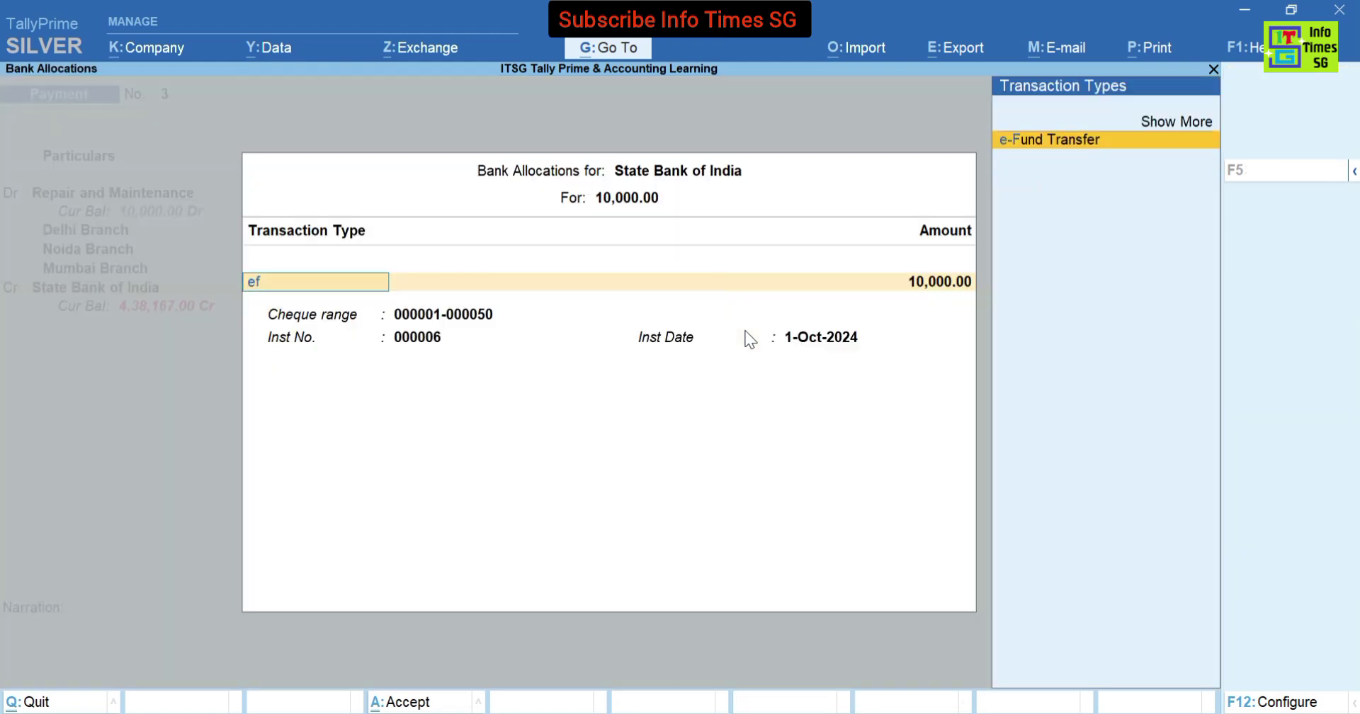
key("Return")
key("Return")
key("Return")
key("BackSpace")
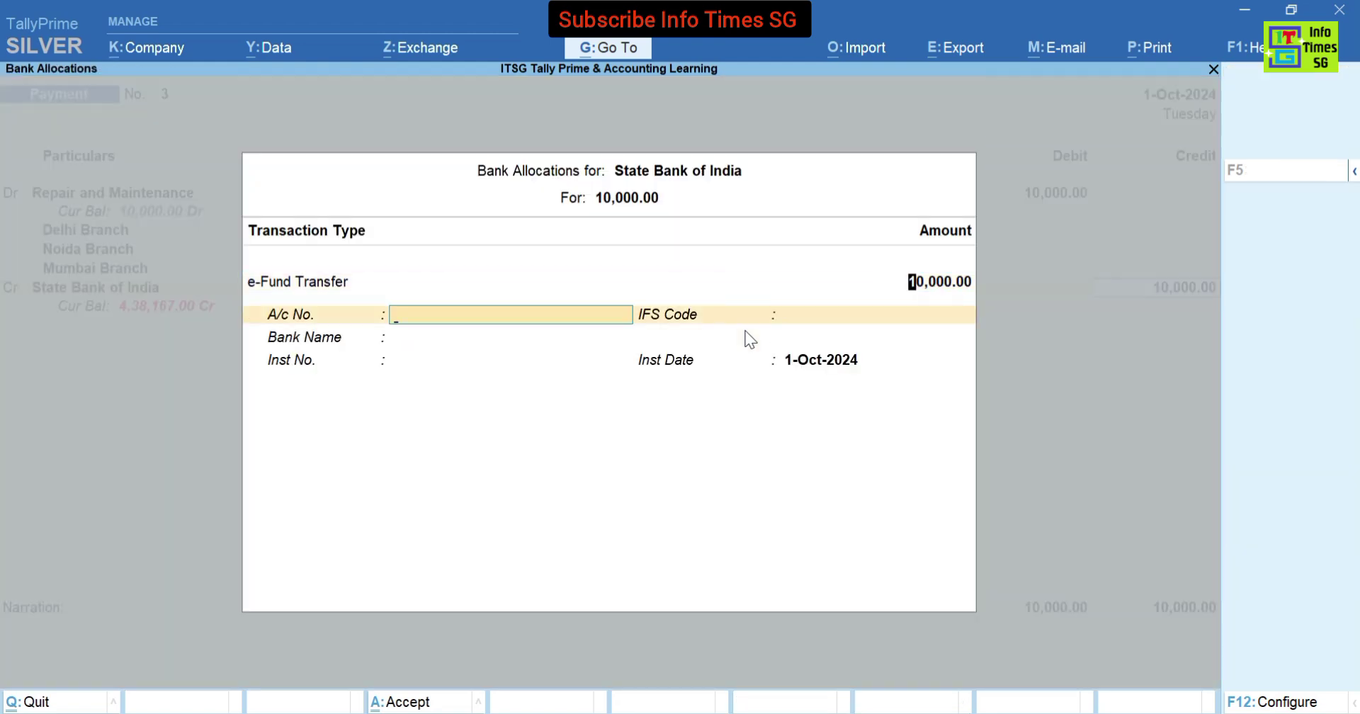
key("BackSpace")
key("BackSpace")
key("Return")
key("Return")
key("Return")
key("Return")
key("Return")
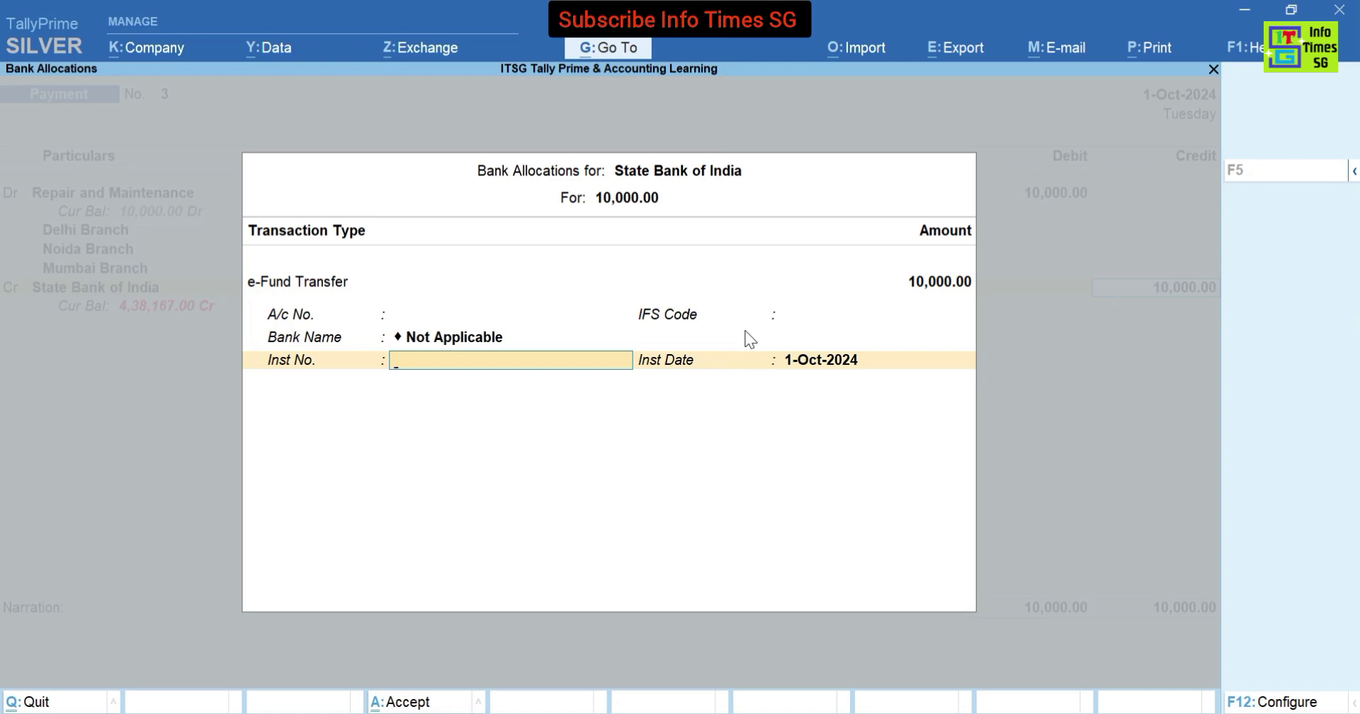
key("Return")
key("Return")
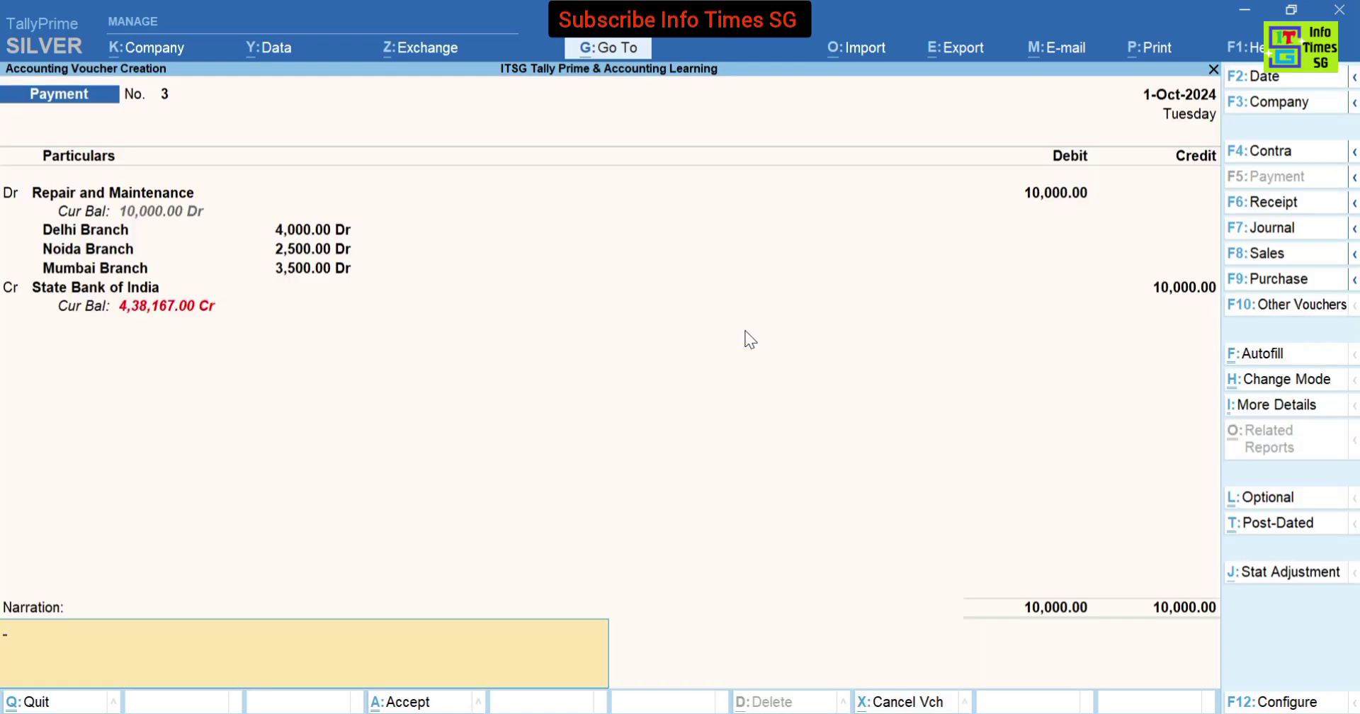
- Save the payment voucher without a narration and reopen it briefly to review the branch allocations
key("Return")
key("Return")
key("Page_Up")
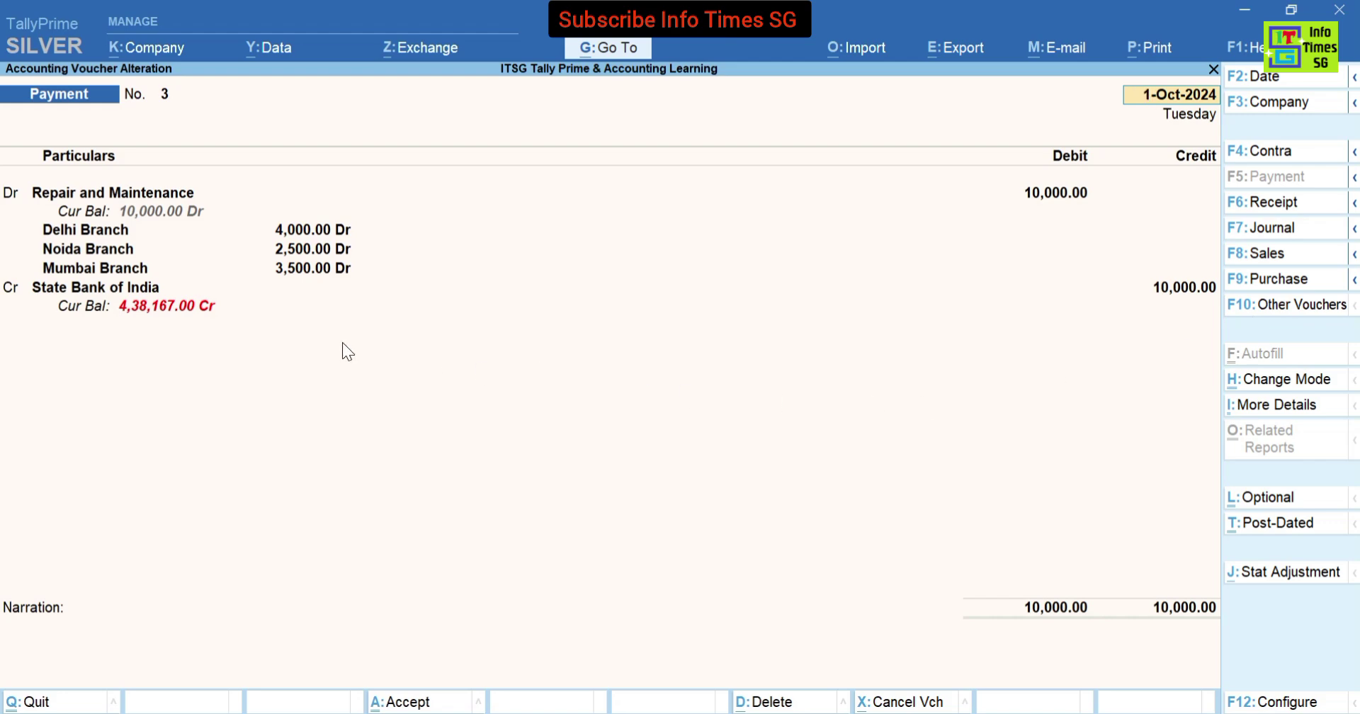
key("Escape")
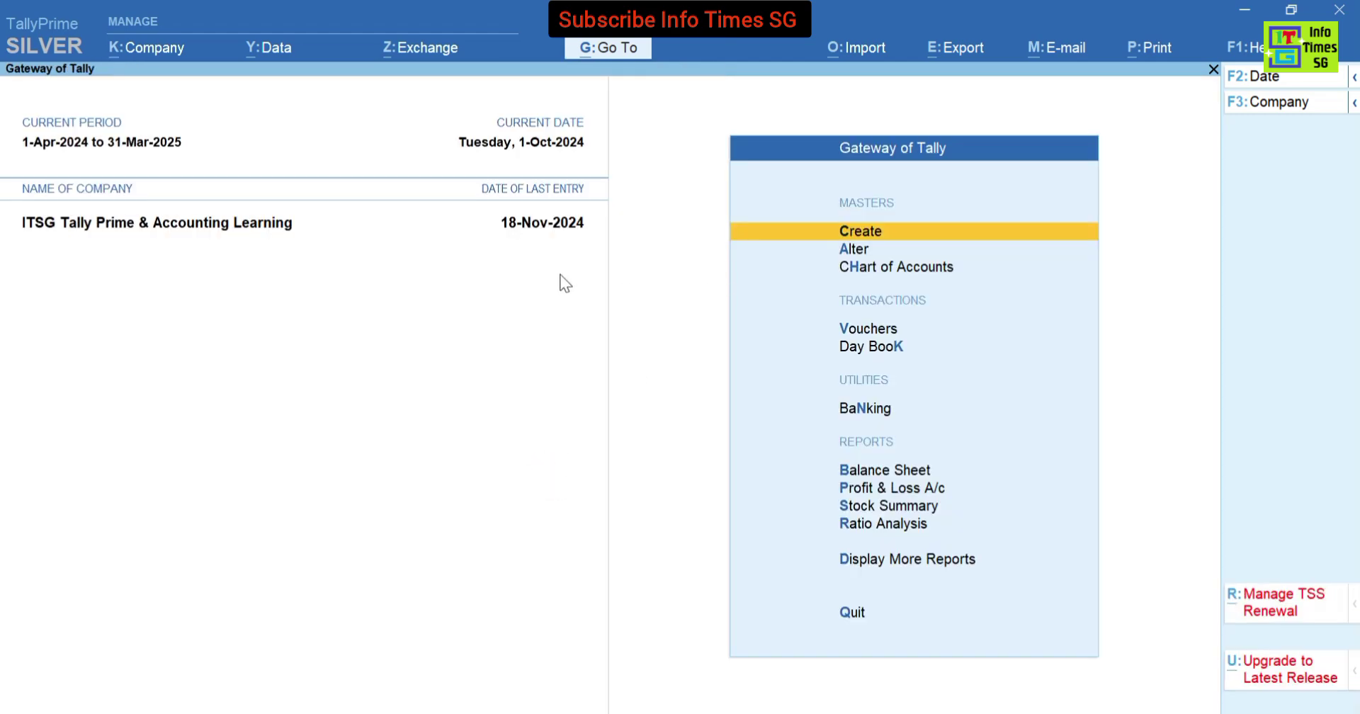
- Open the Cost Centre Breakup of Ledger report for the Repair and Maintenance ledger
left_click(616, 50)
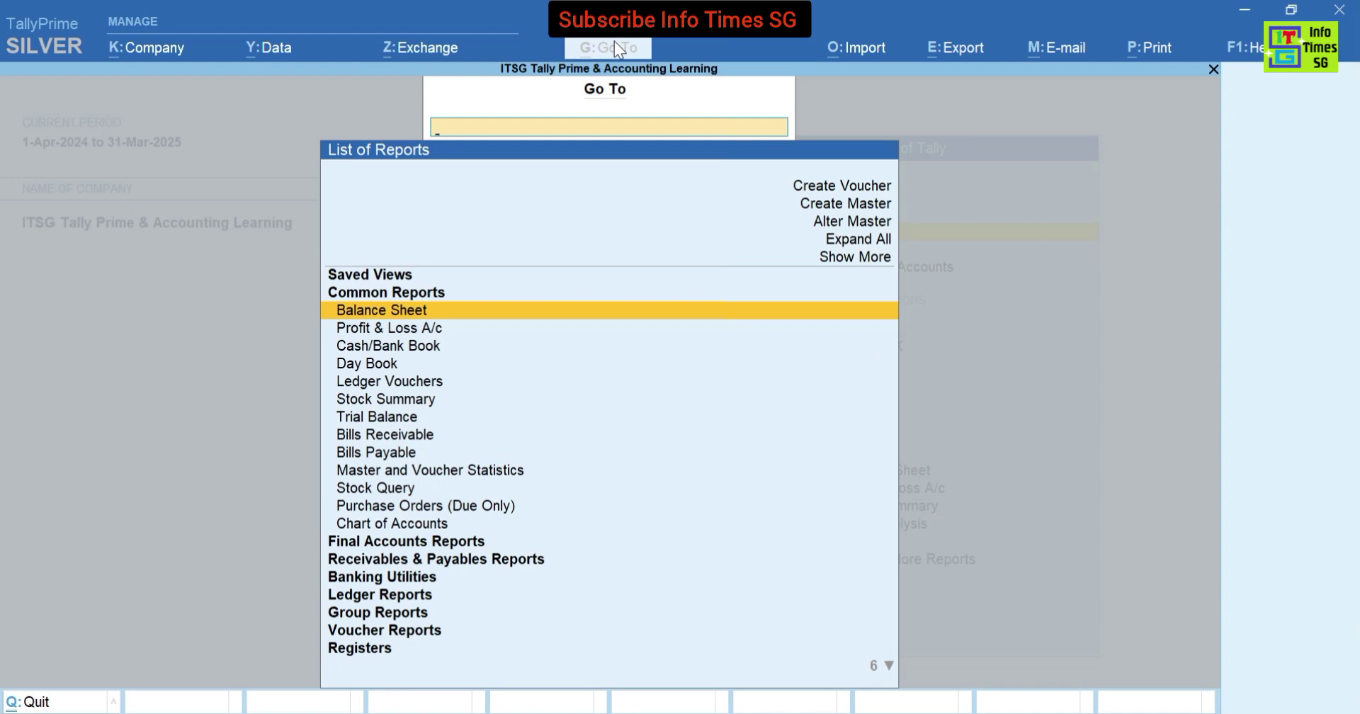
type("Cost")
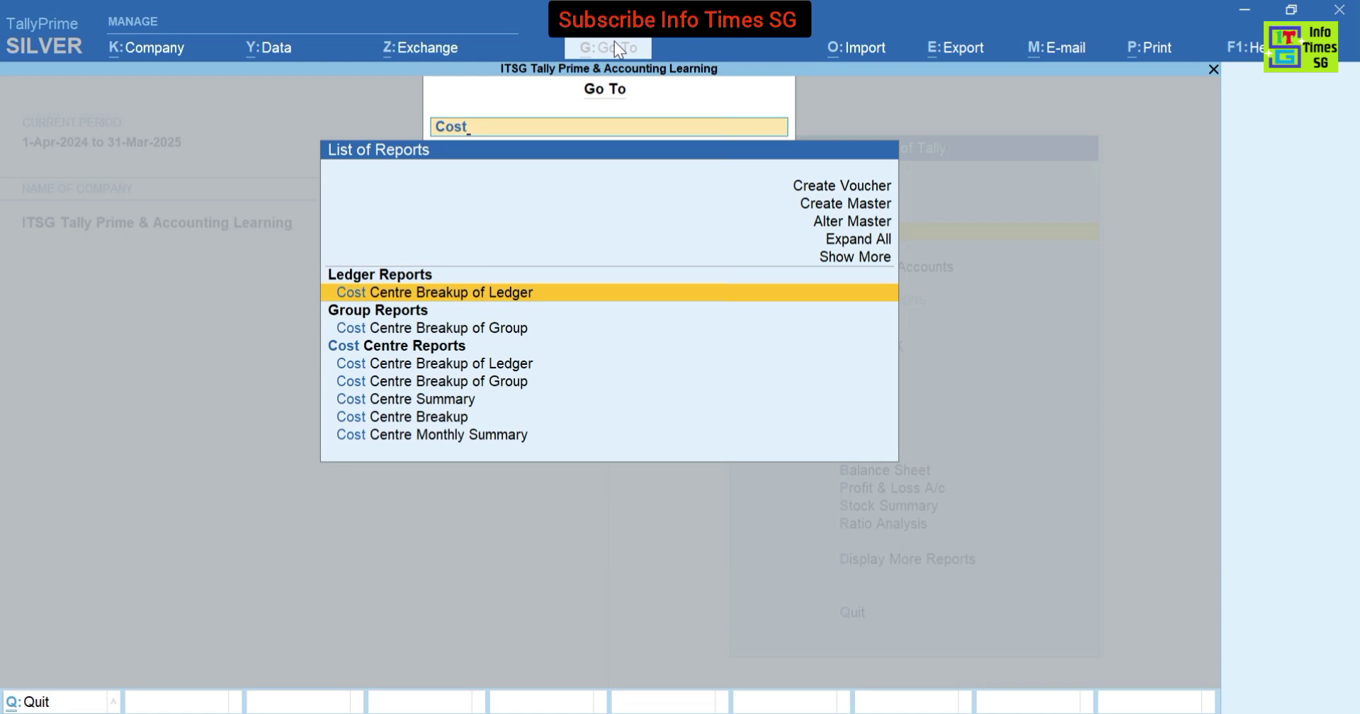
left_click(499, 301)
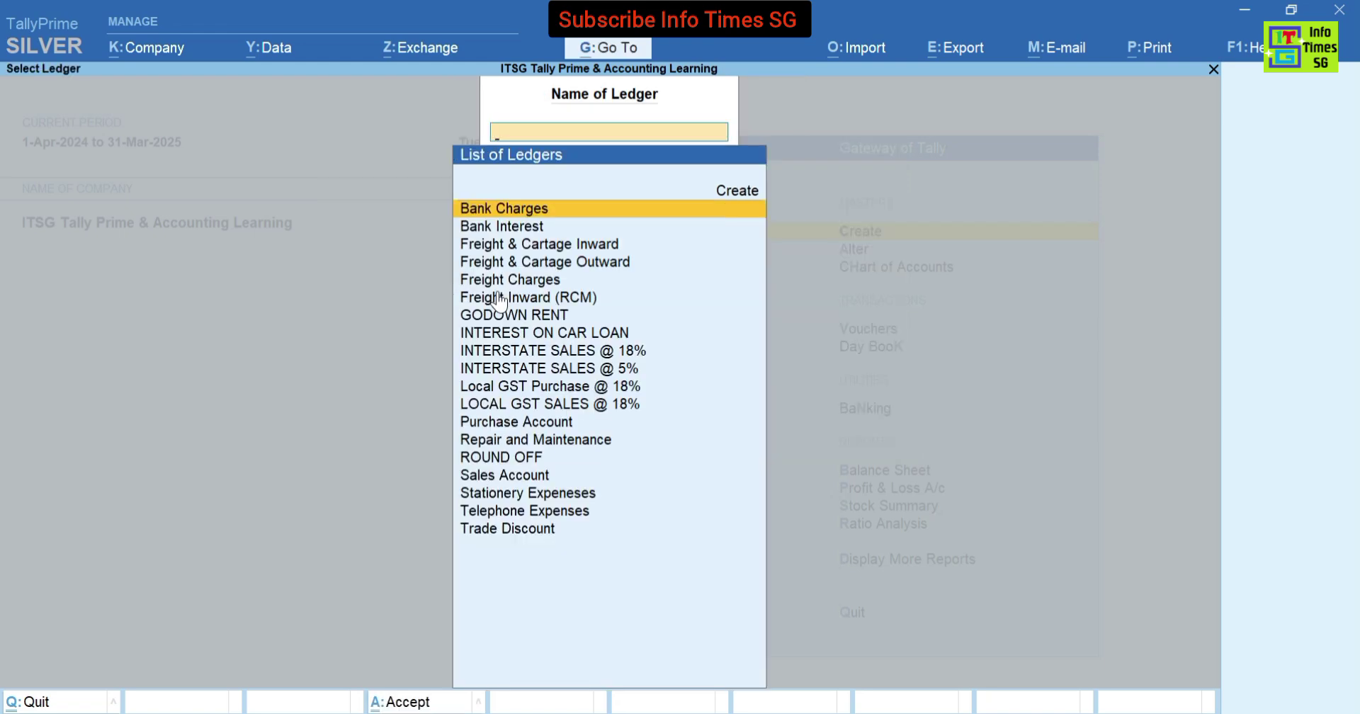
type("re")
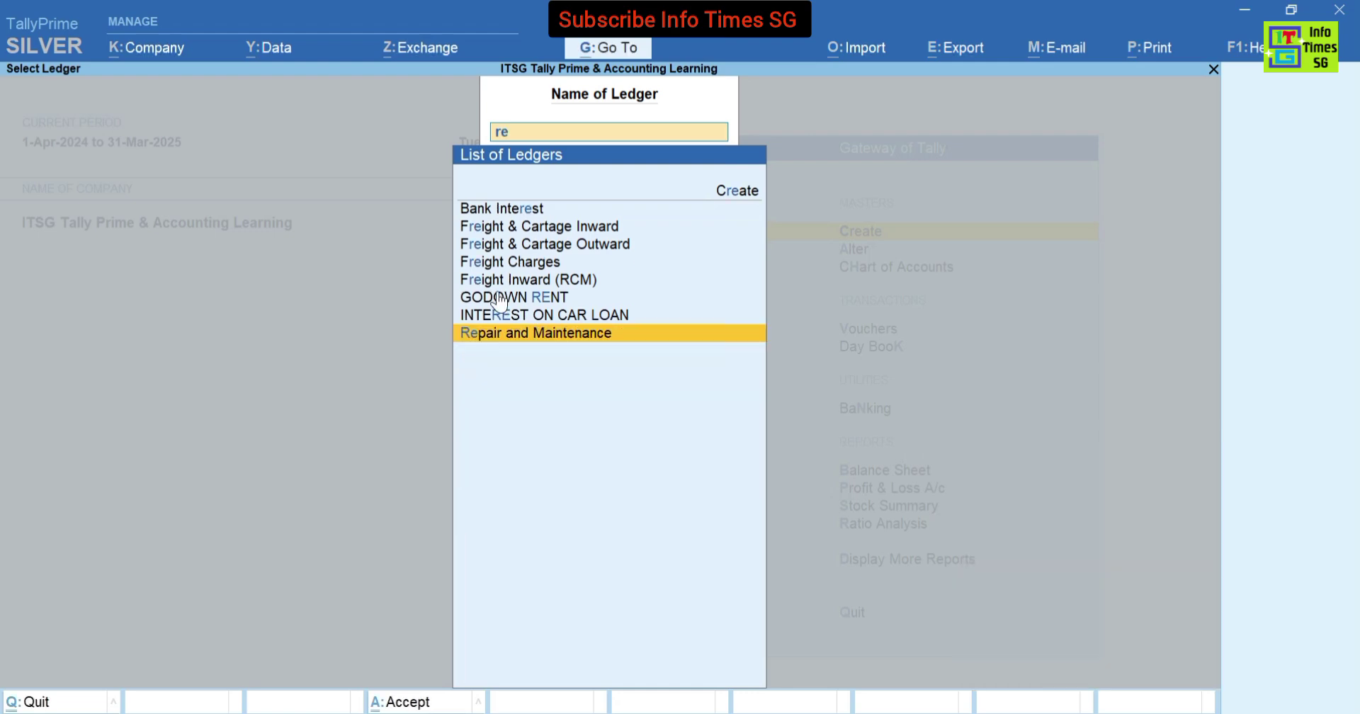
type("ps")
key("Return")
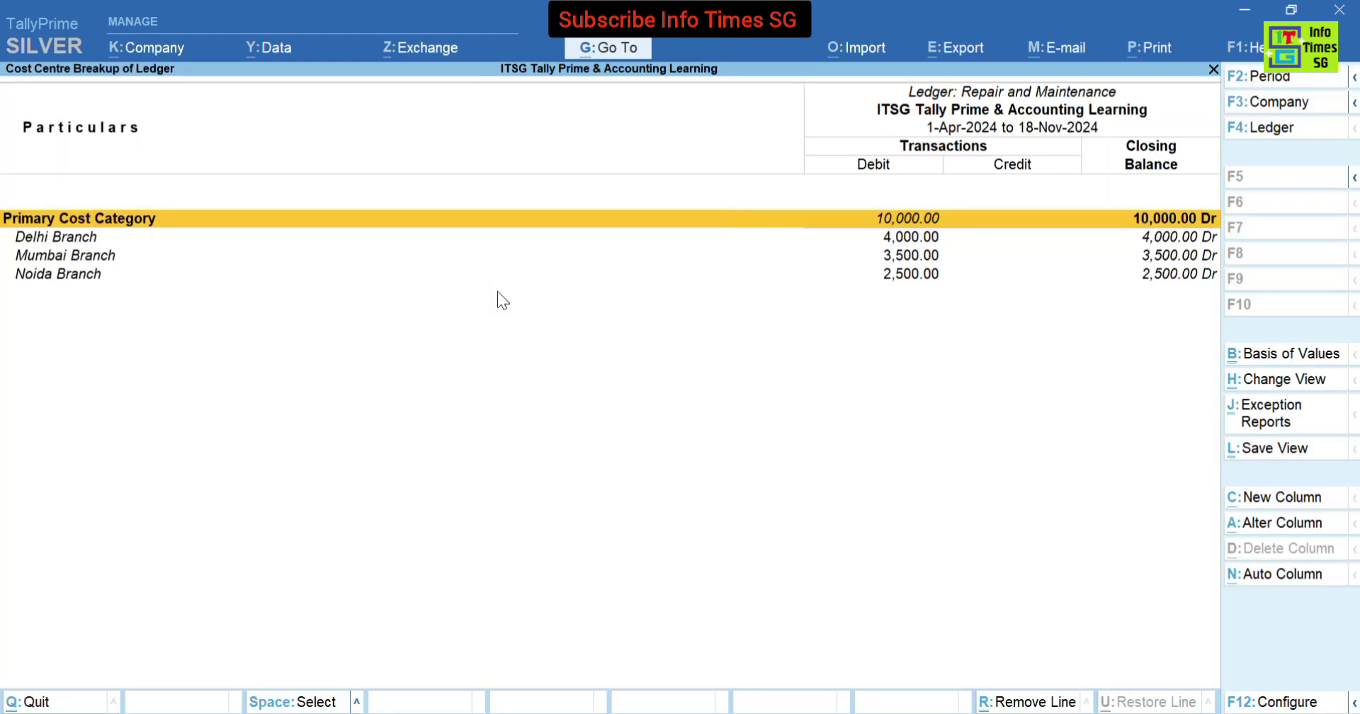
- Go through the branch lines of the cost centre breakup, and return to the Gateway of Tally
key("Down")
key("Down")
key("Down")
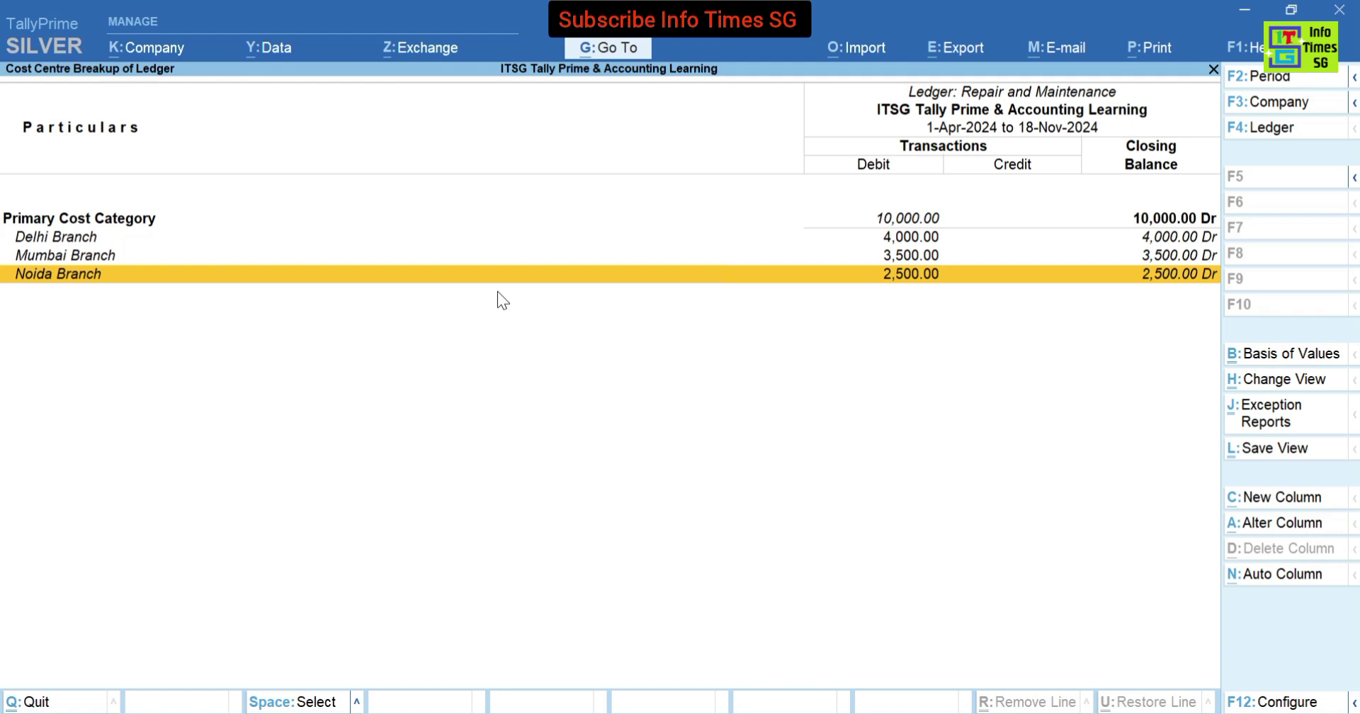
key("Escape")
key("Escape")
key("Escape")
key("Escape")
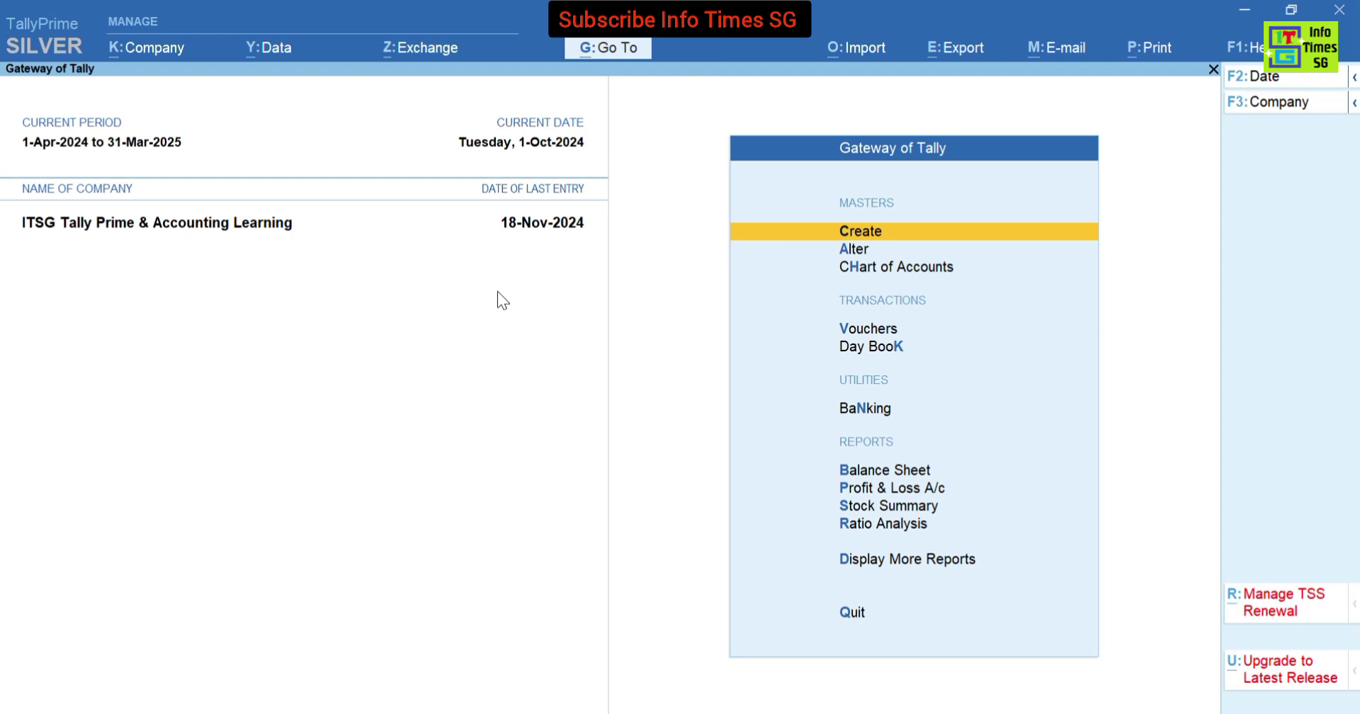
- Start a new payment voucher and set its date to 4-Oct-2024
key("v")
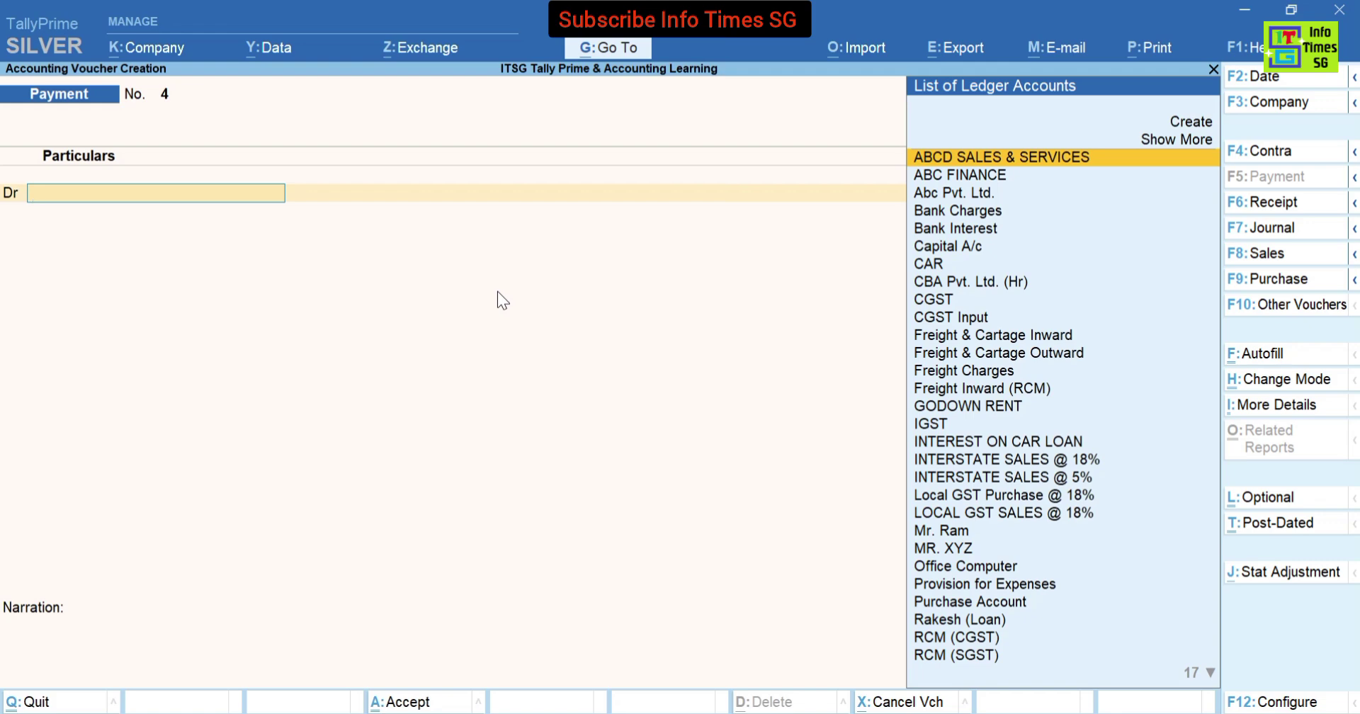
key("F2")
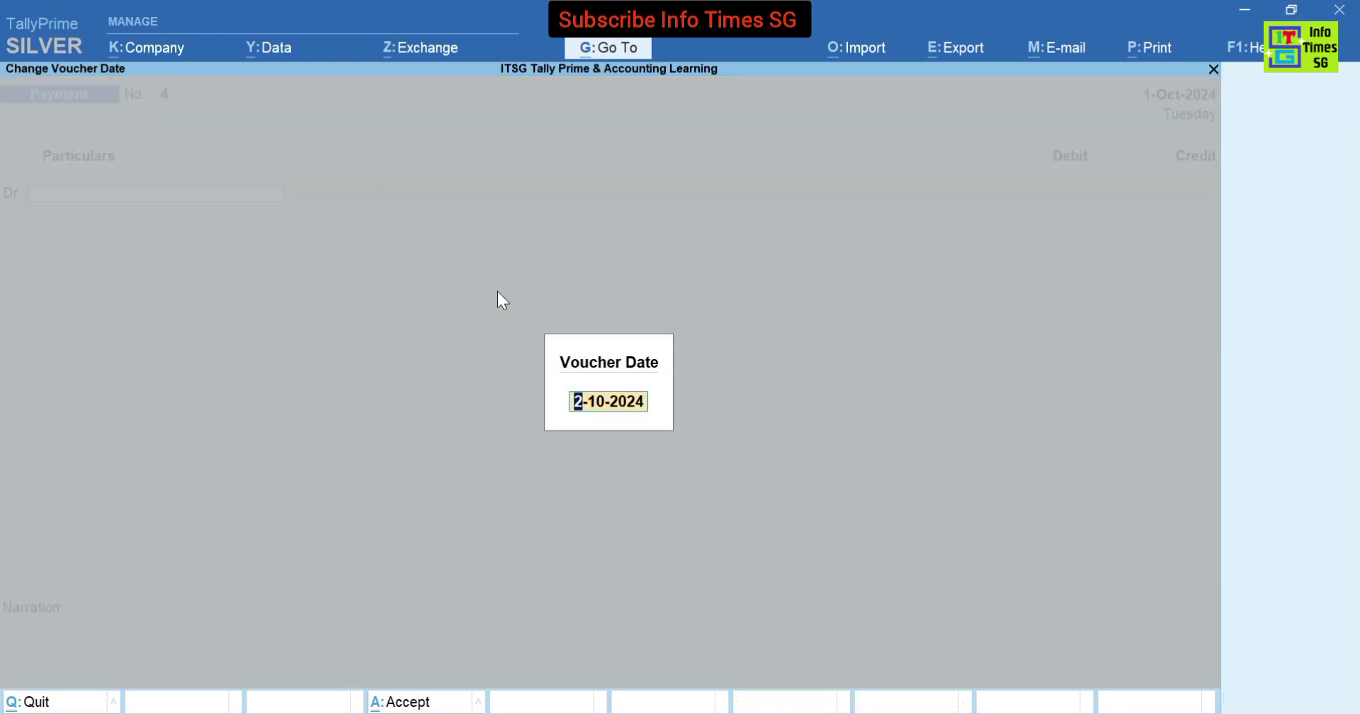
type("4.10.24")
key("Return")
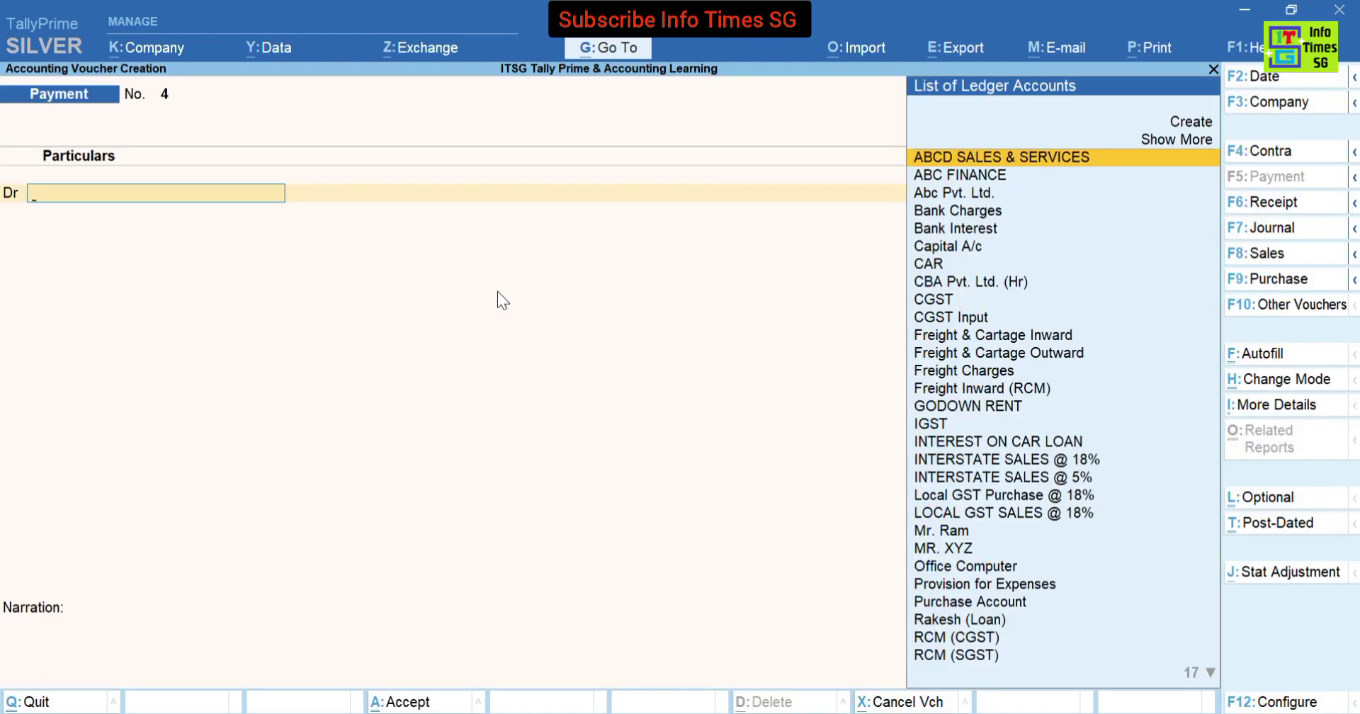
- From the voucher's debit line, start a new ledger Conveyance Expenses under Indirect Expenses, with type of ledger and GST set to Not Applicable
type("Con")
key("BackSpace")
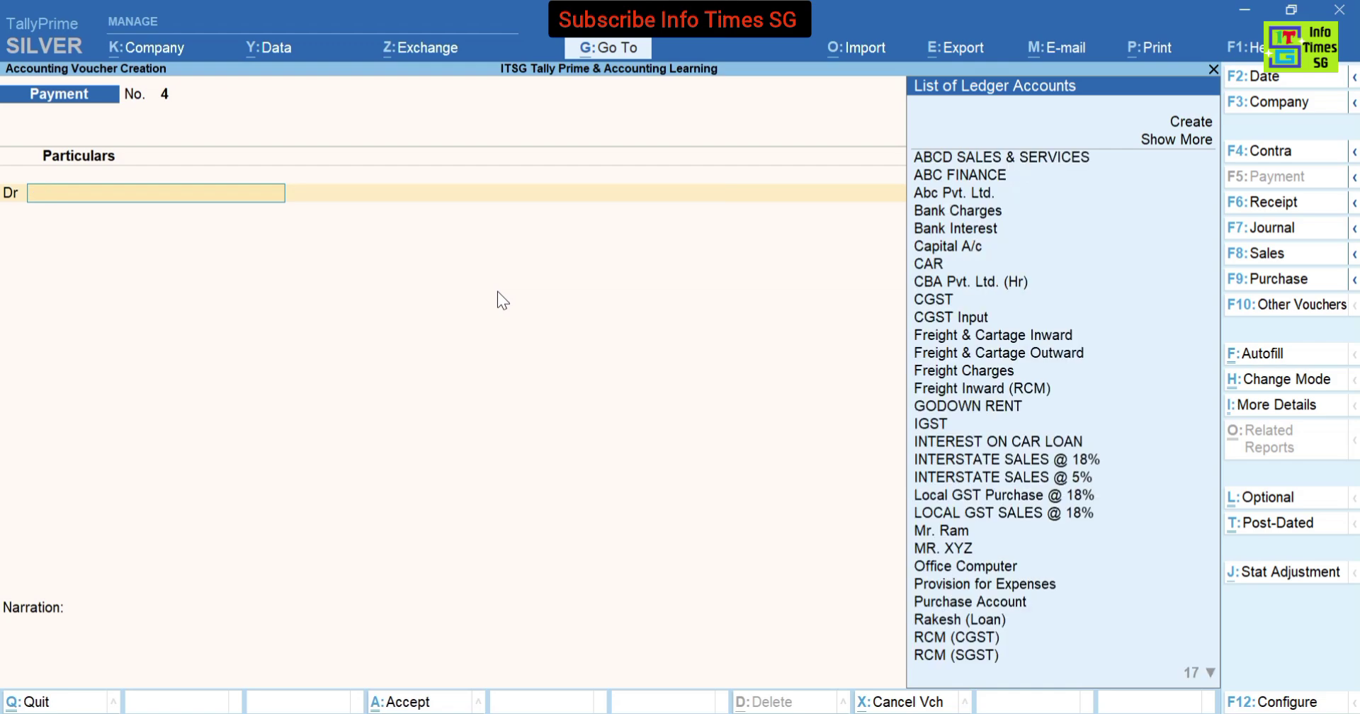
key("alt+c")
type("v")
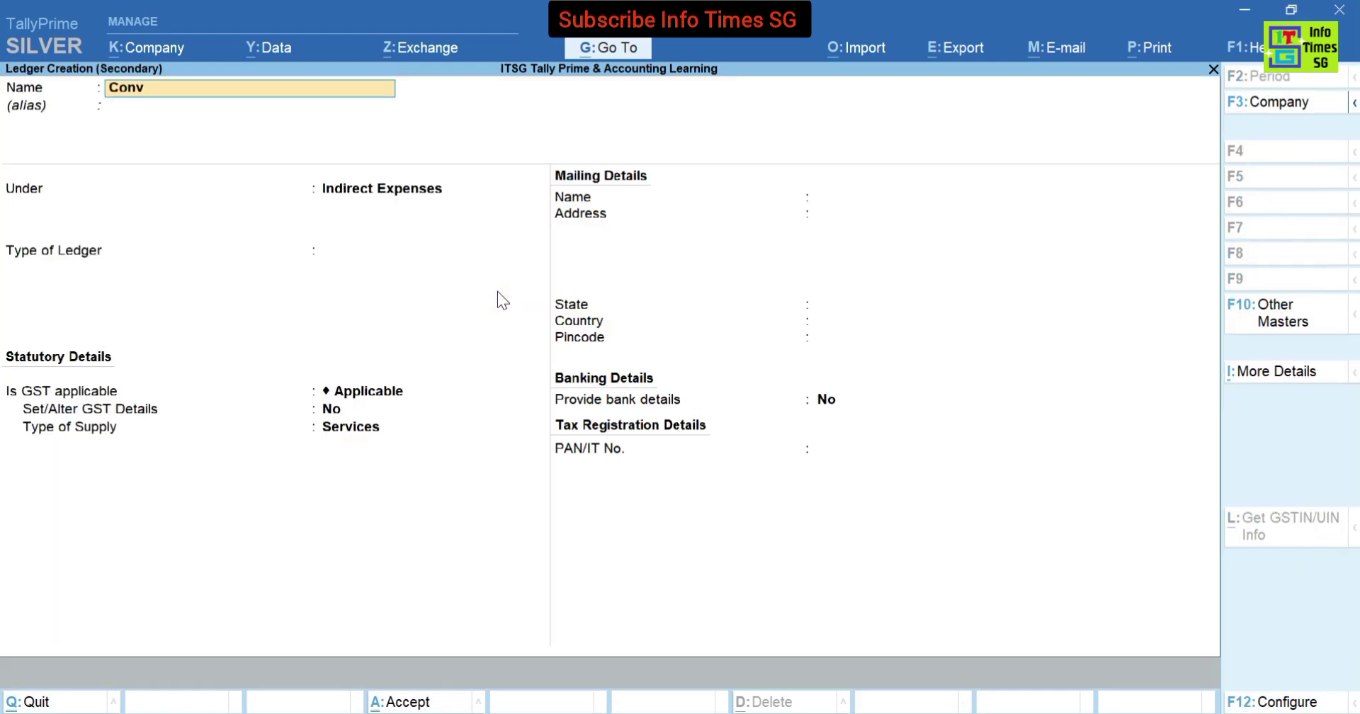
type("eyance Expenses")
key("Return")
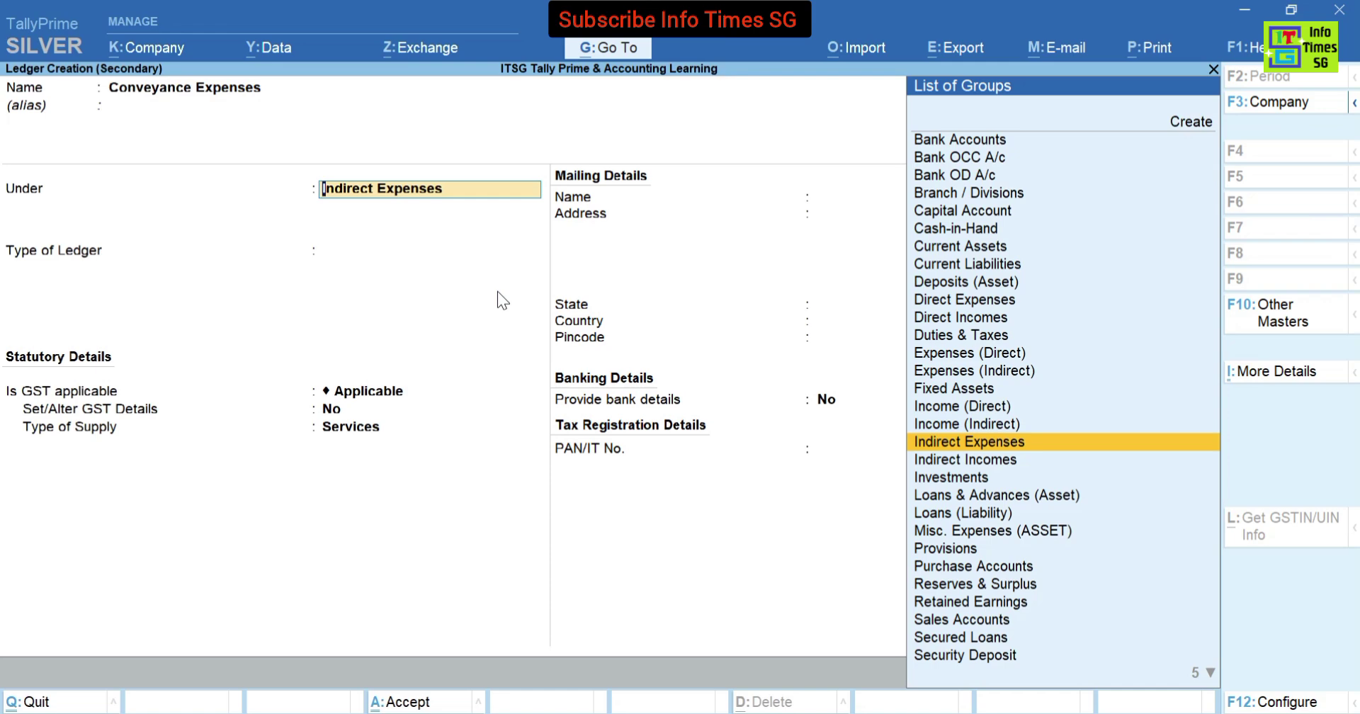
key("Return")
key("Return")
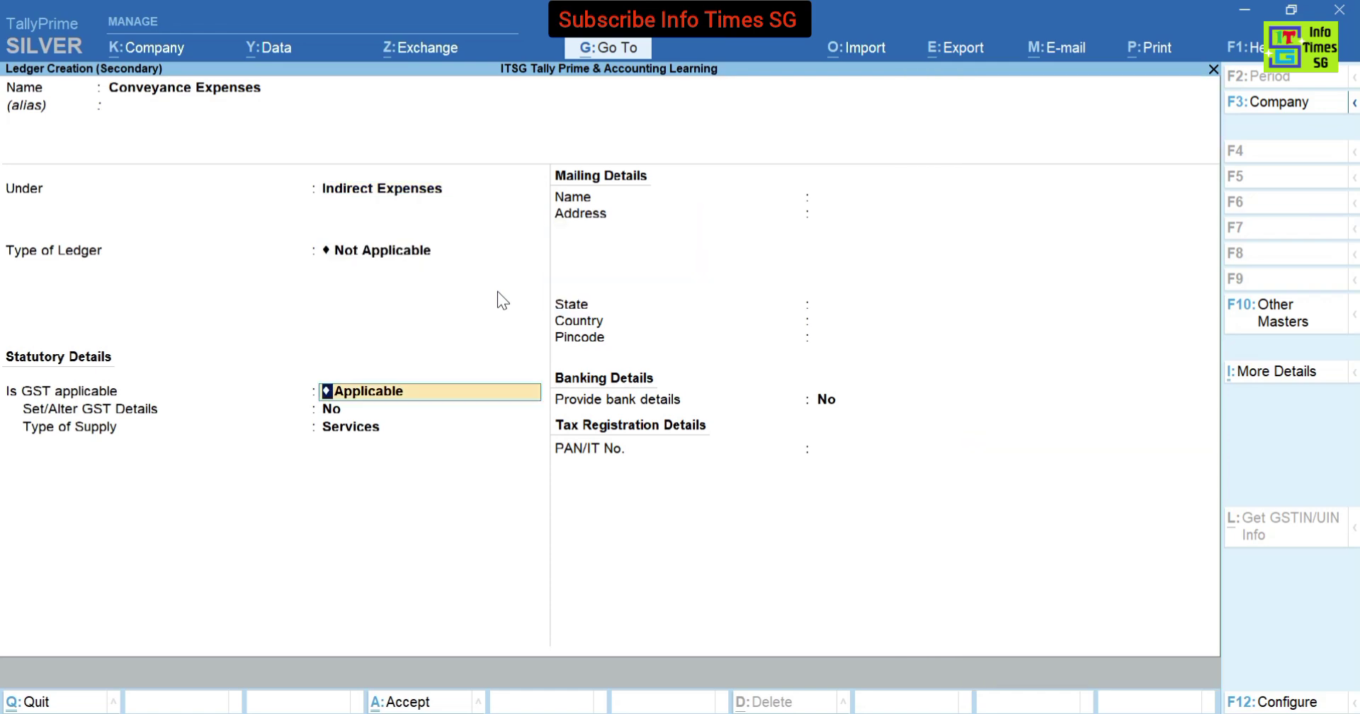
type("No")
key("Return")
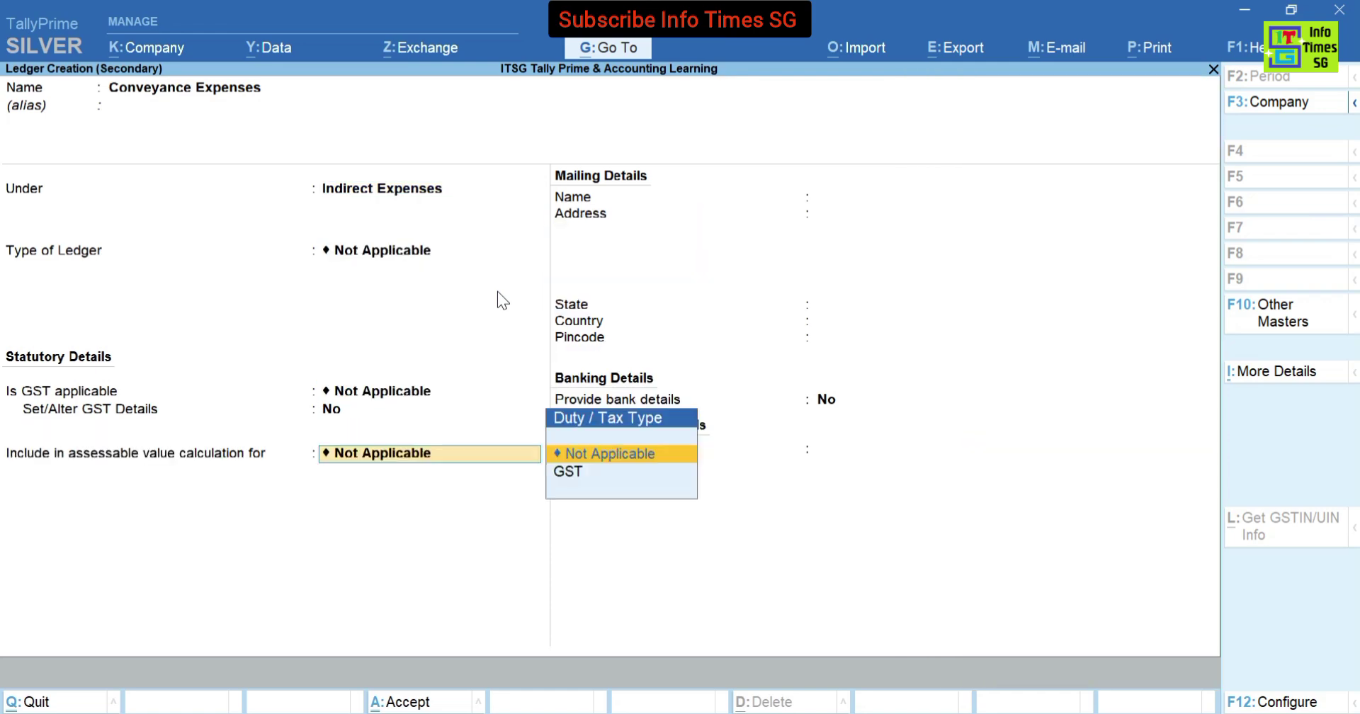
key("Return")
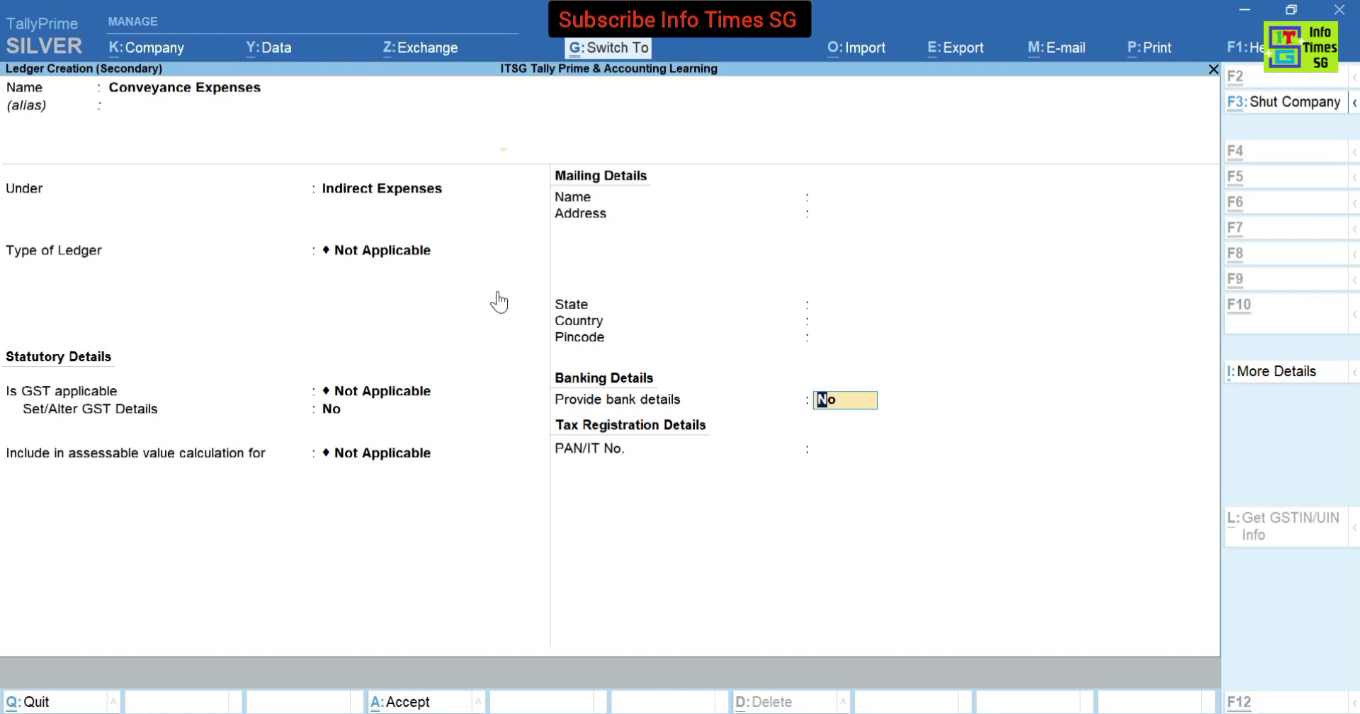
- Check the new ledger's cost centre applicability in its additional details, and save the ledger with bank details left at No
key("ctrl+i")
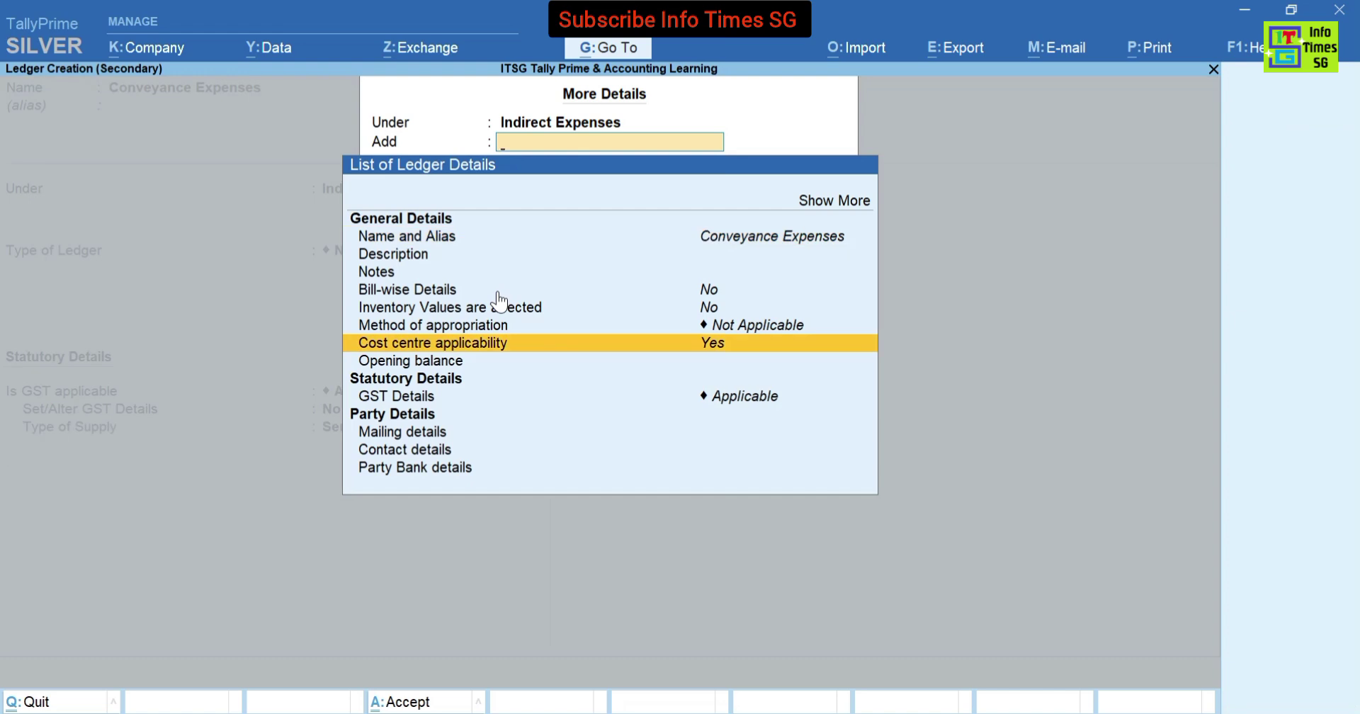
key("Up")
key("Down")
key("Down")
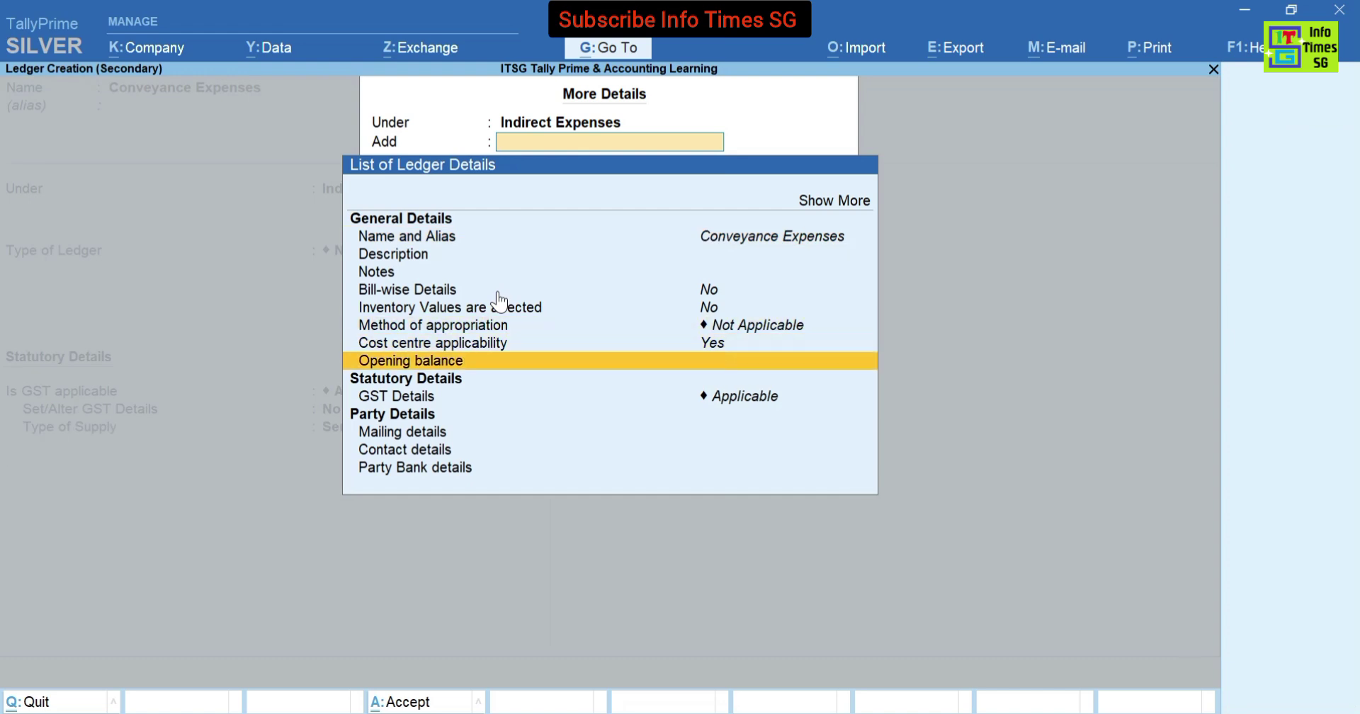
key("Down")
key("Up")
key("Up")
key("Escape")
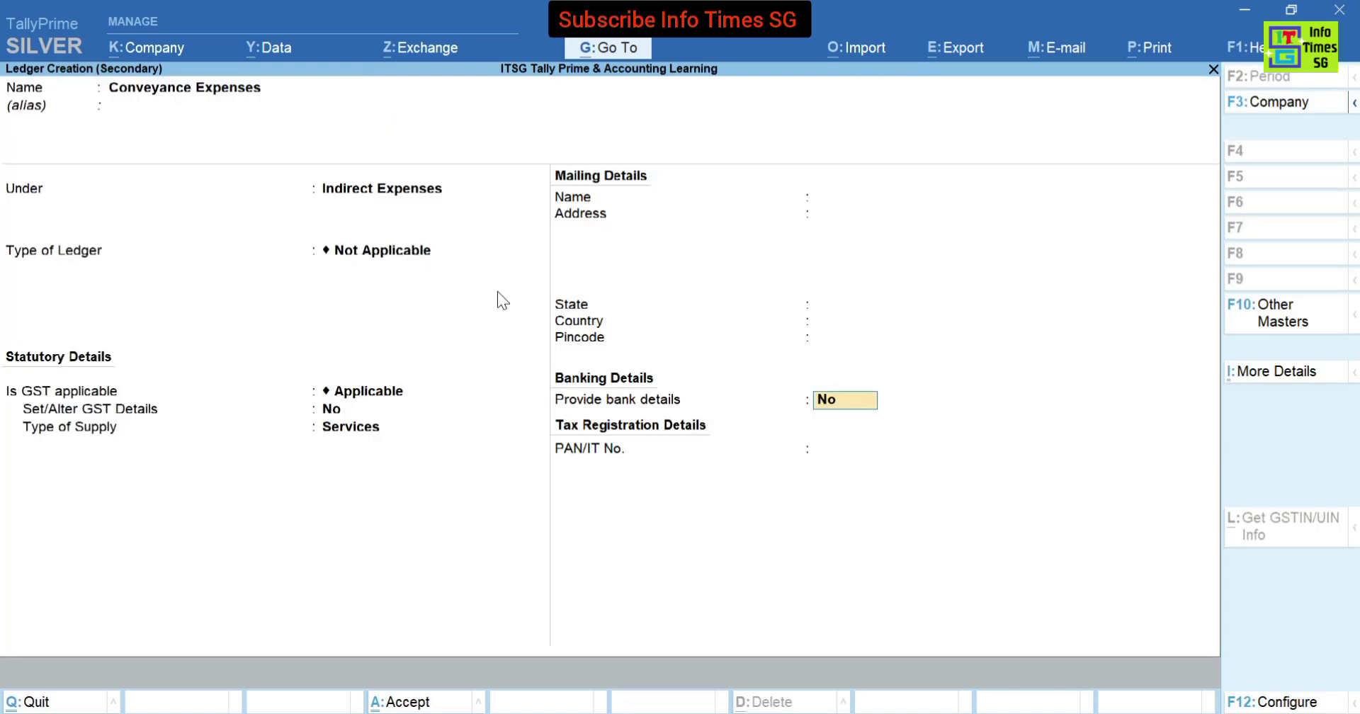
key("Return")
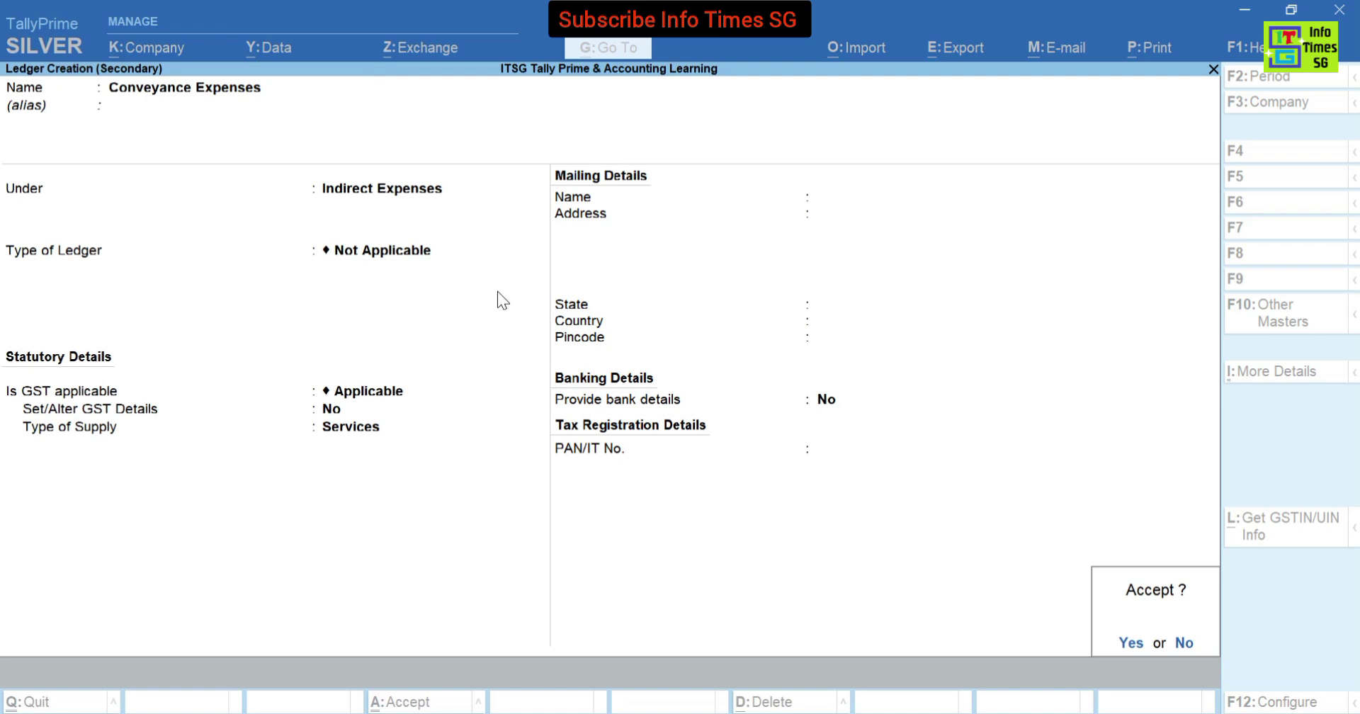
key("Return")
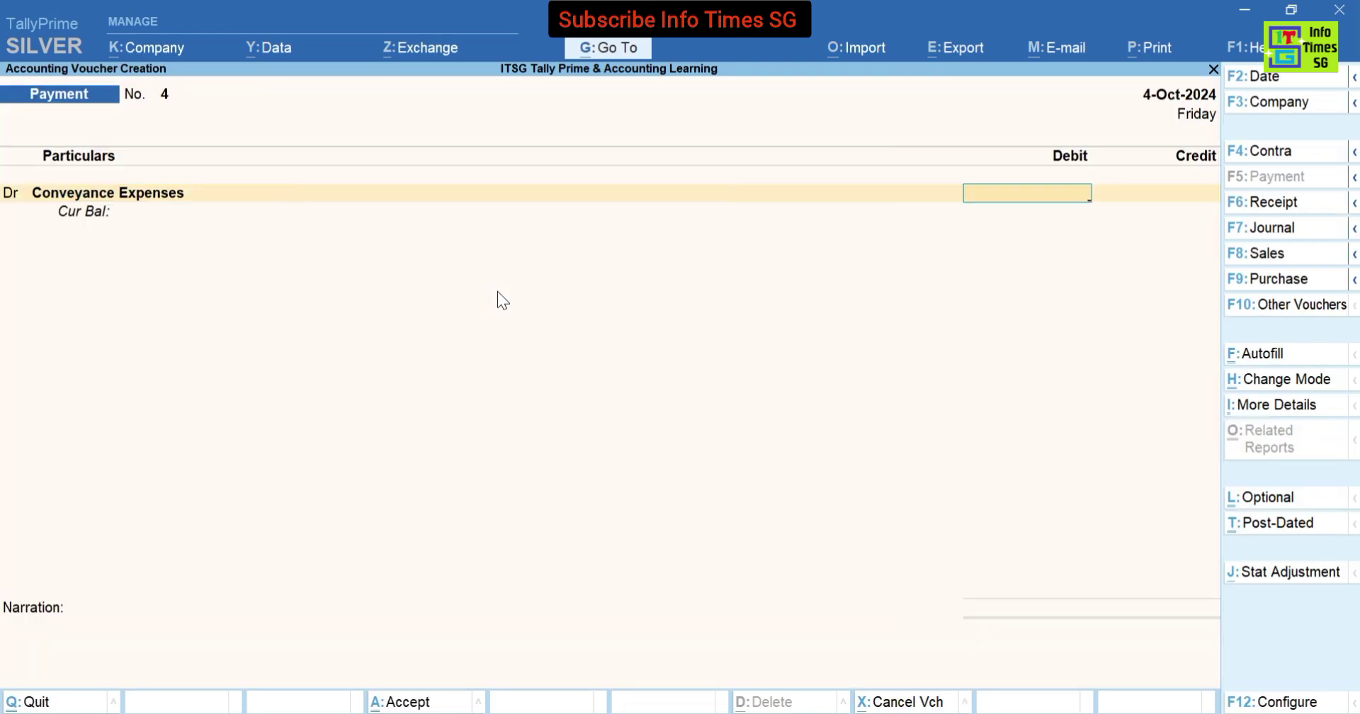
- Debit Conveyance Expenses with 5,000 and allocate 3,000 of it to a new cost centre under Primary, entering the first person's full name
type("5000")
key("Return")
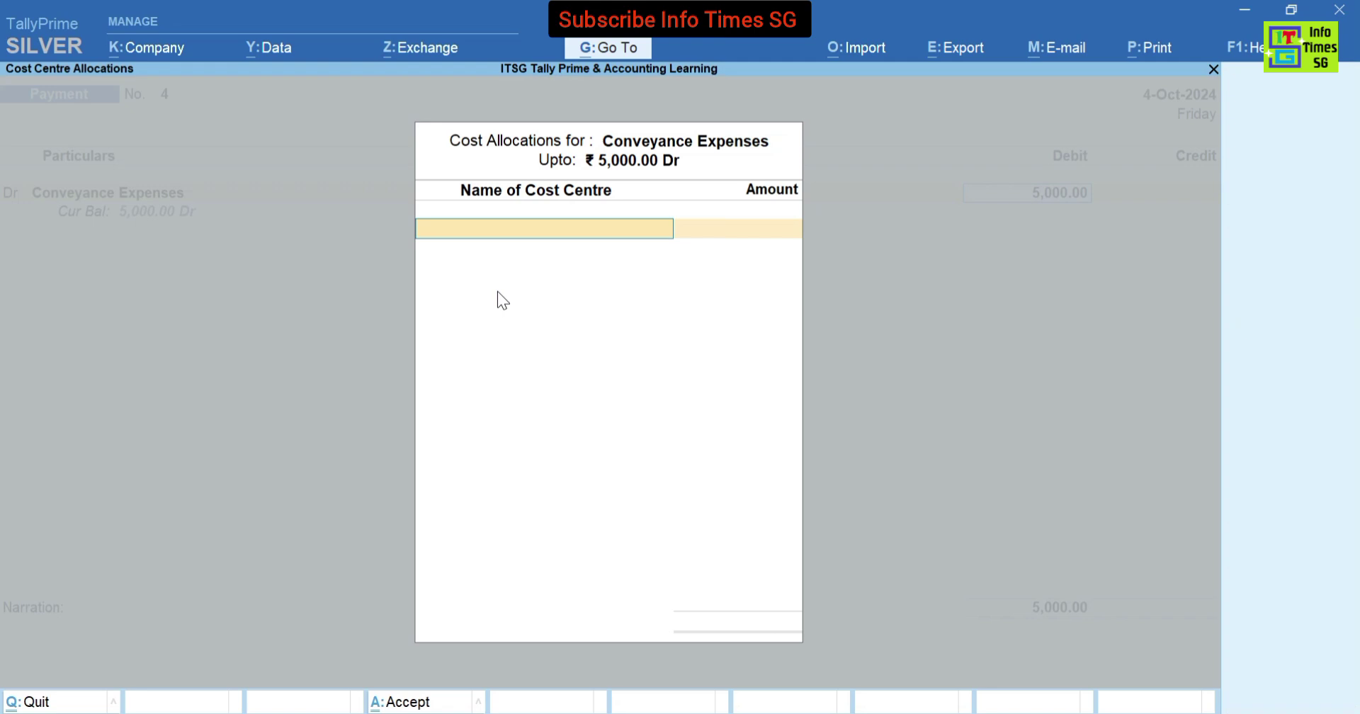
key("alt+c")
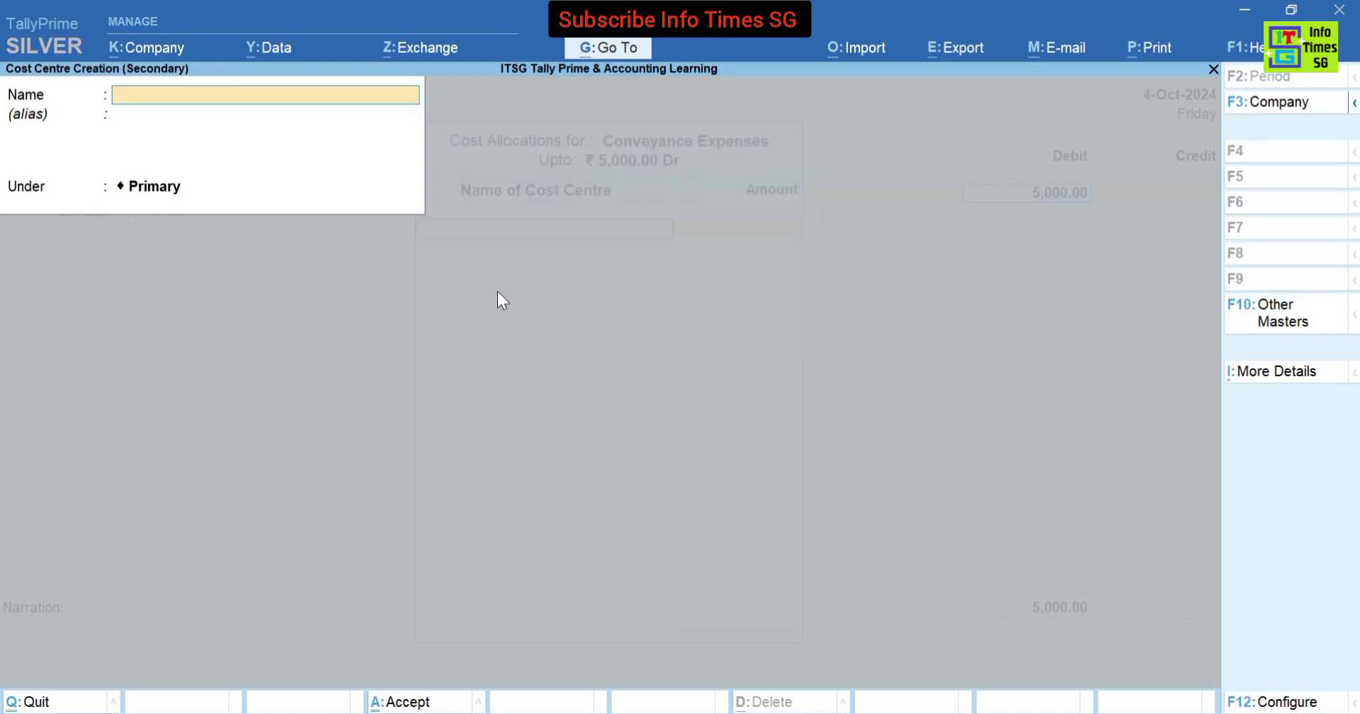
type("Ramesh Kumar")
key("Return")
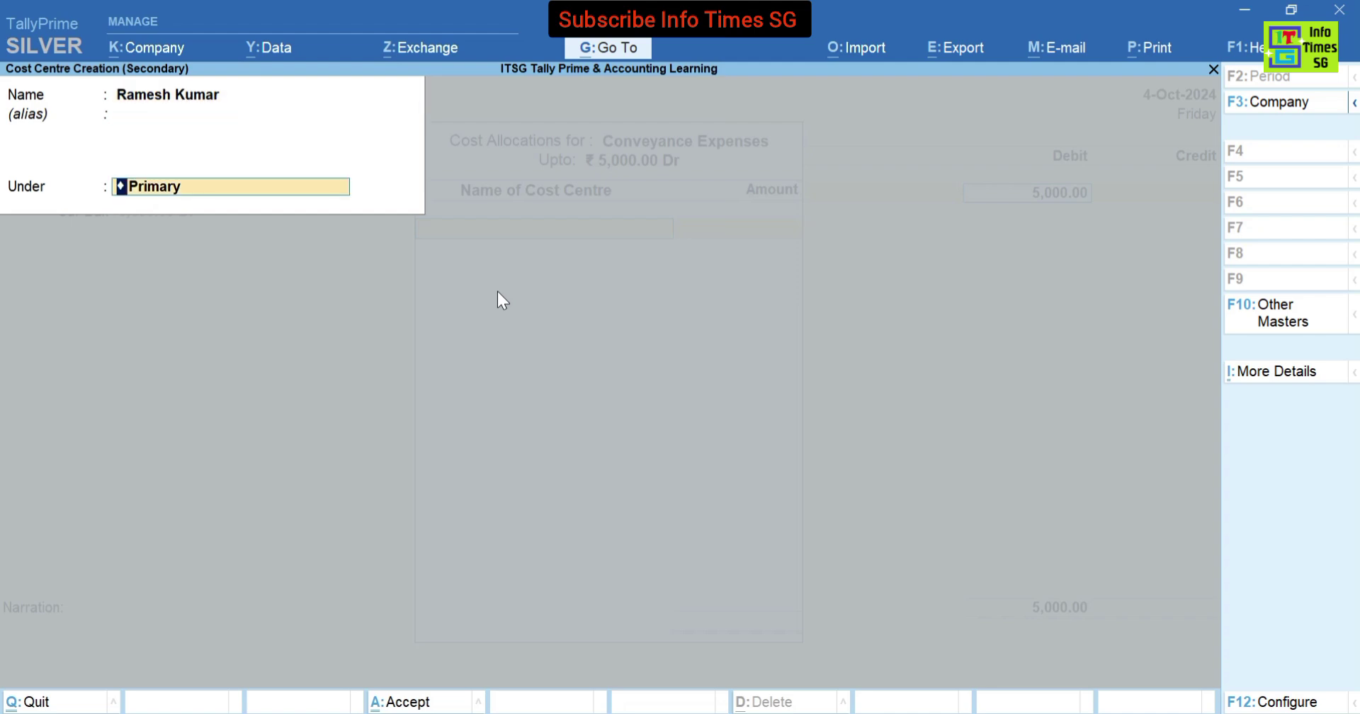
key("Return")
key("Return")
type("3000")
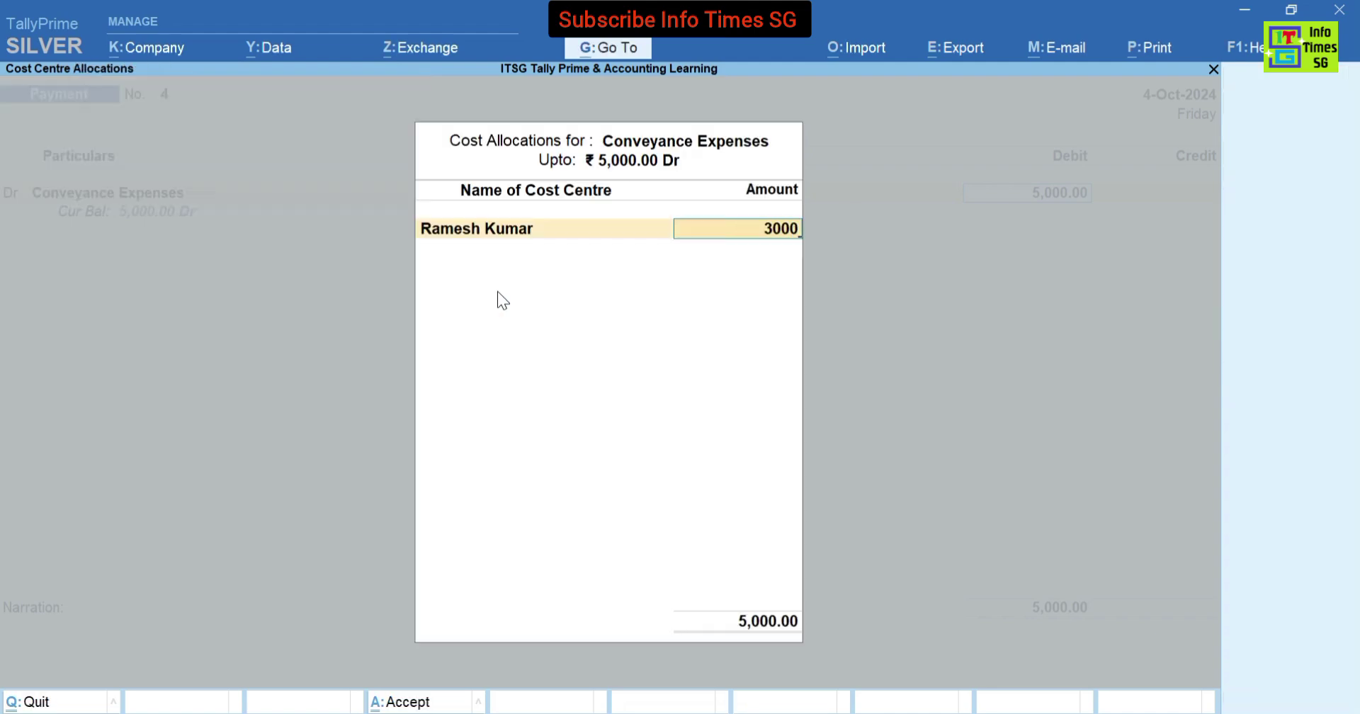
key("Return")
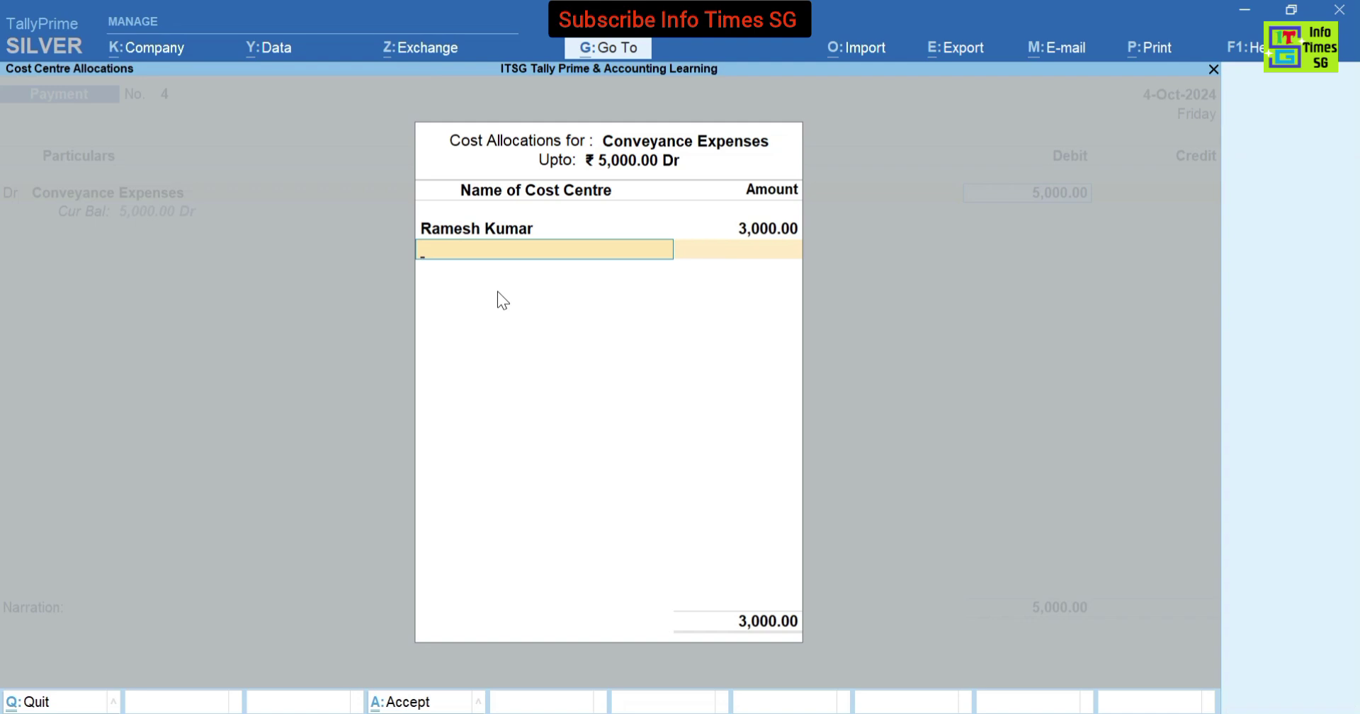
- Create a second cost centre under Primary with the other person's full name and allocate the remaining 2,000 of the conveyance expense to it
key("alt+c")
type("Su")
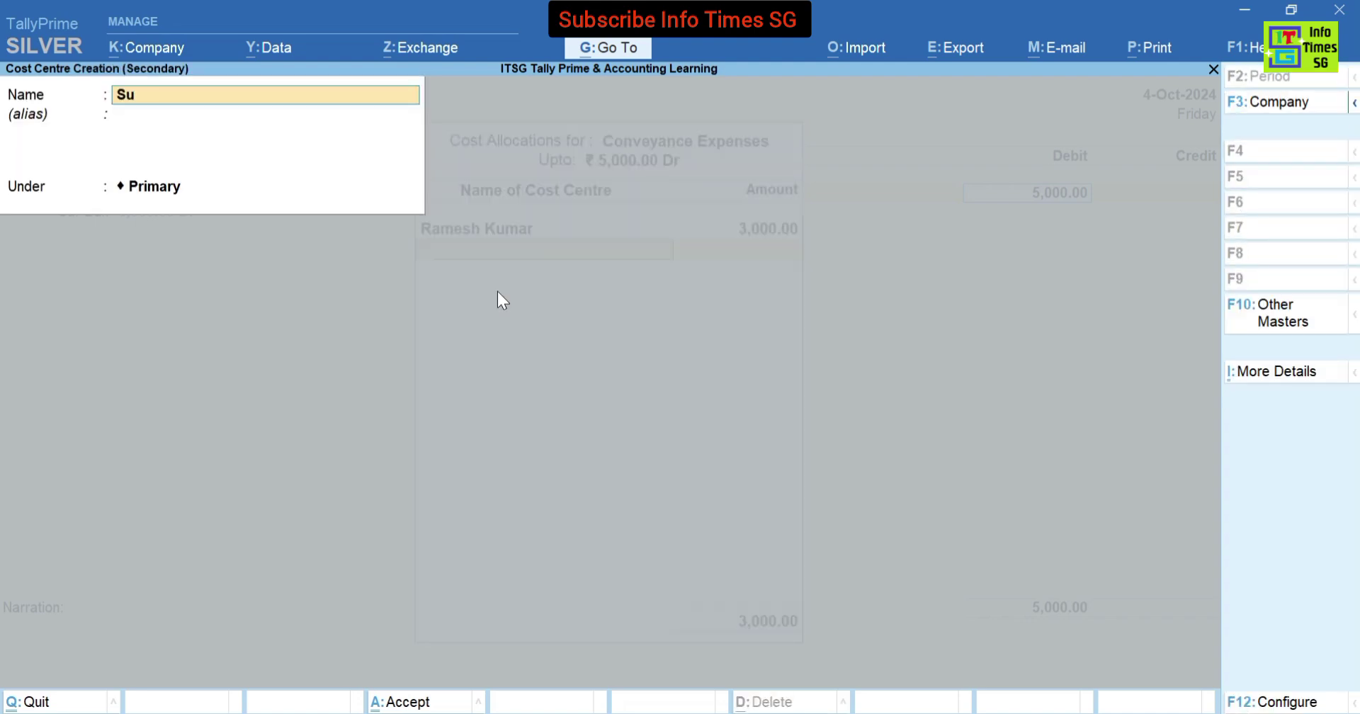
type("resh Kumar")
key("Return")
key("Return")
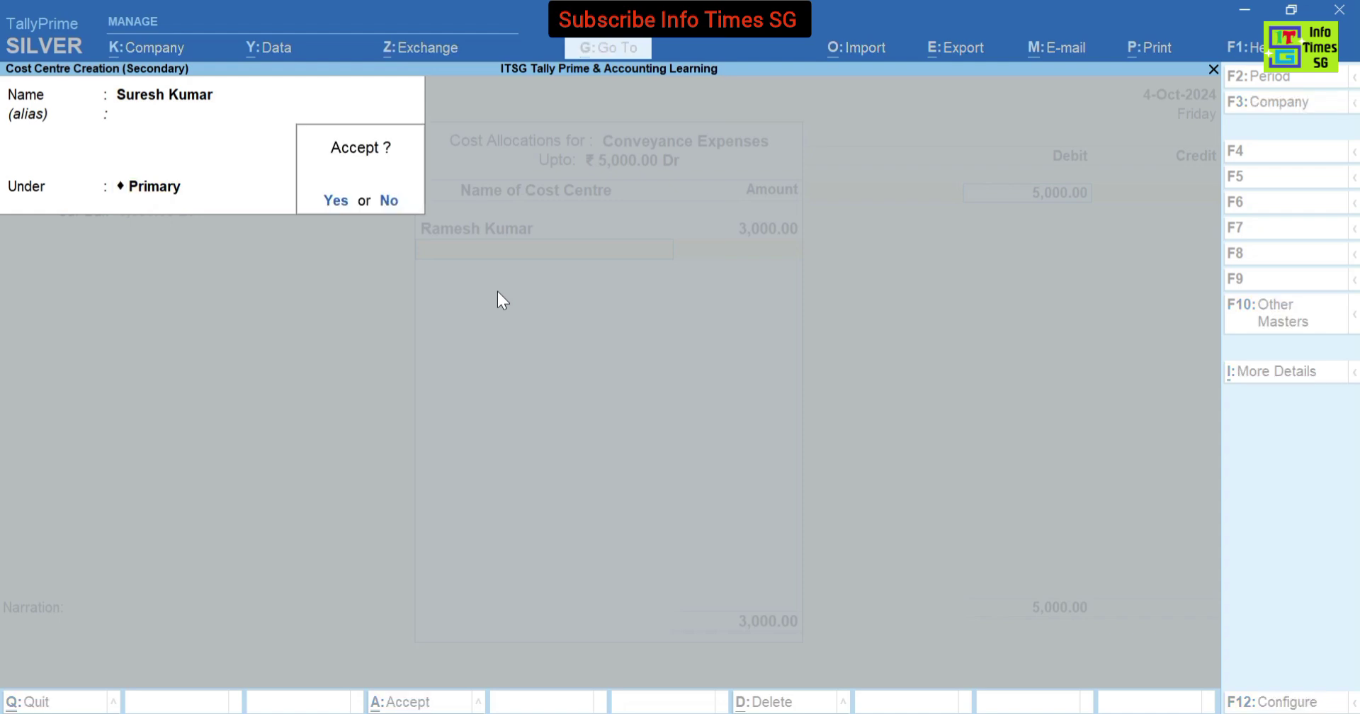
key("Return")
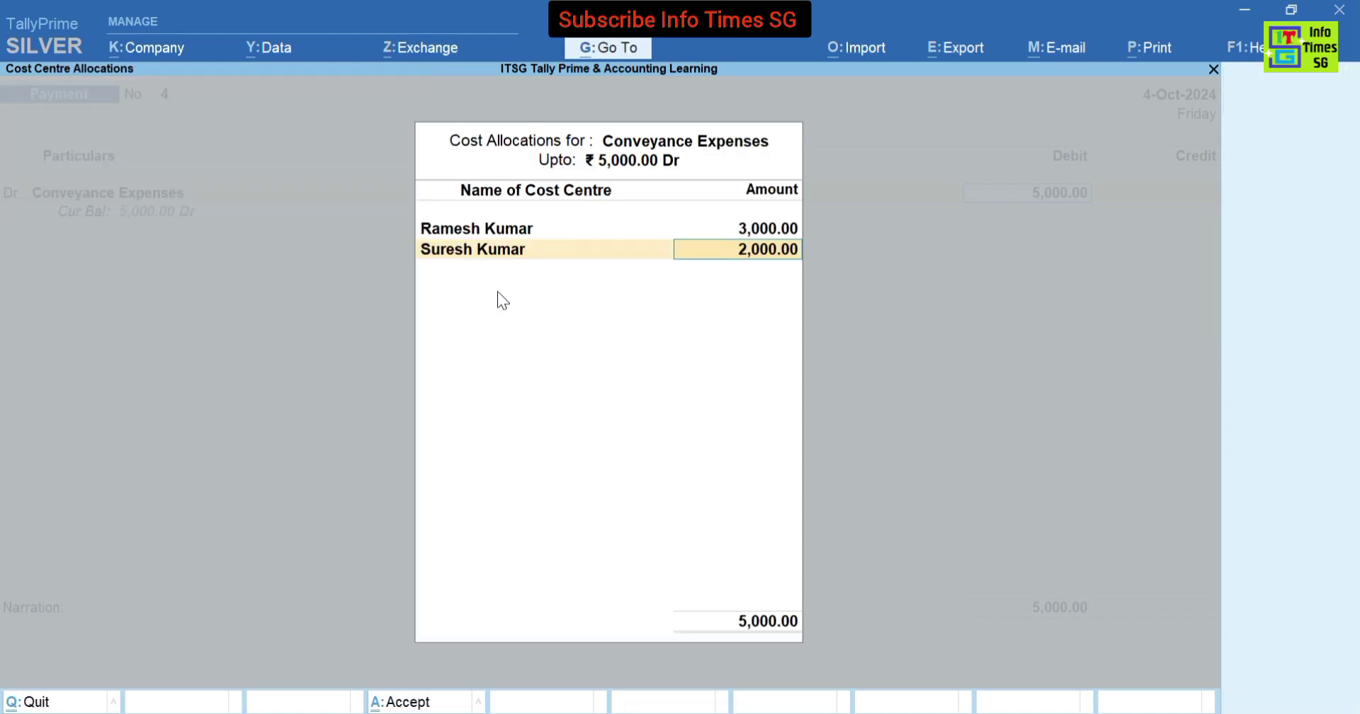
key("Return")
key("Return")
- Add Cash as the credit ledger of the payment voucher for 5,000
type("Stat")
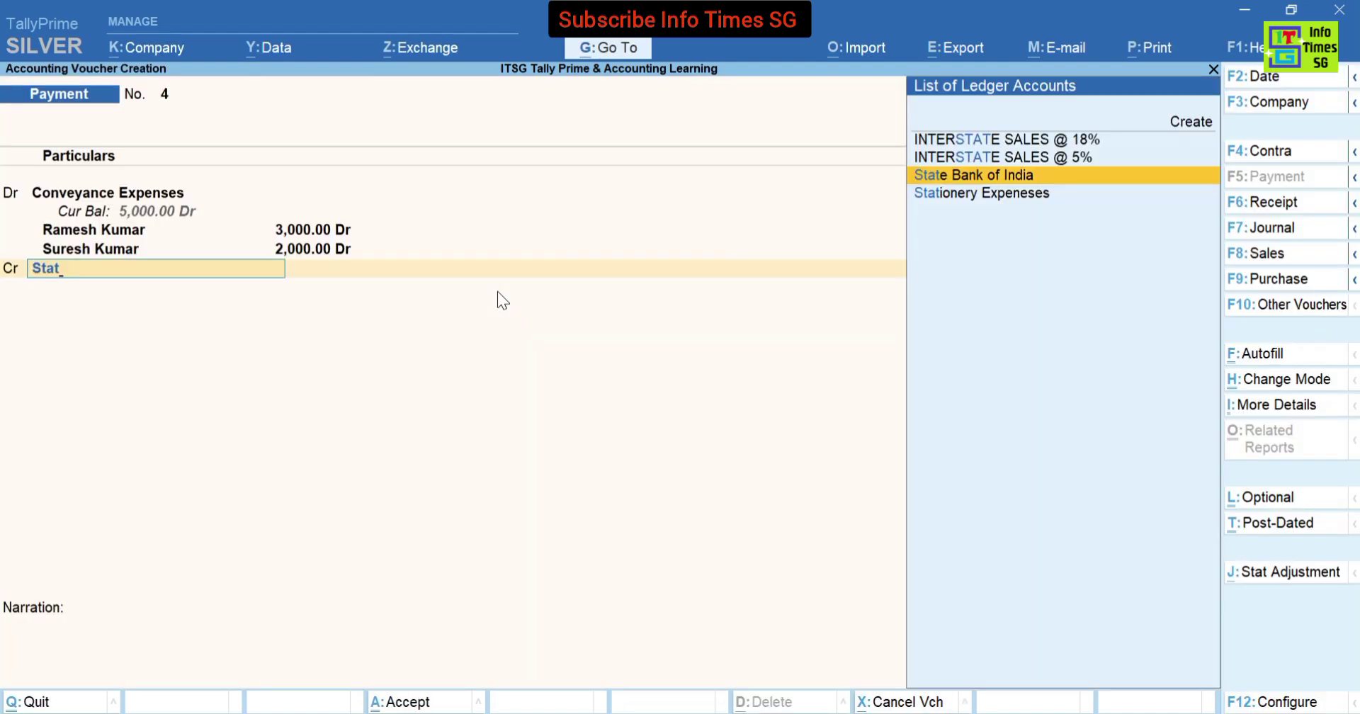
key("Escape")
type("Cash")
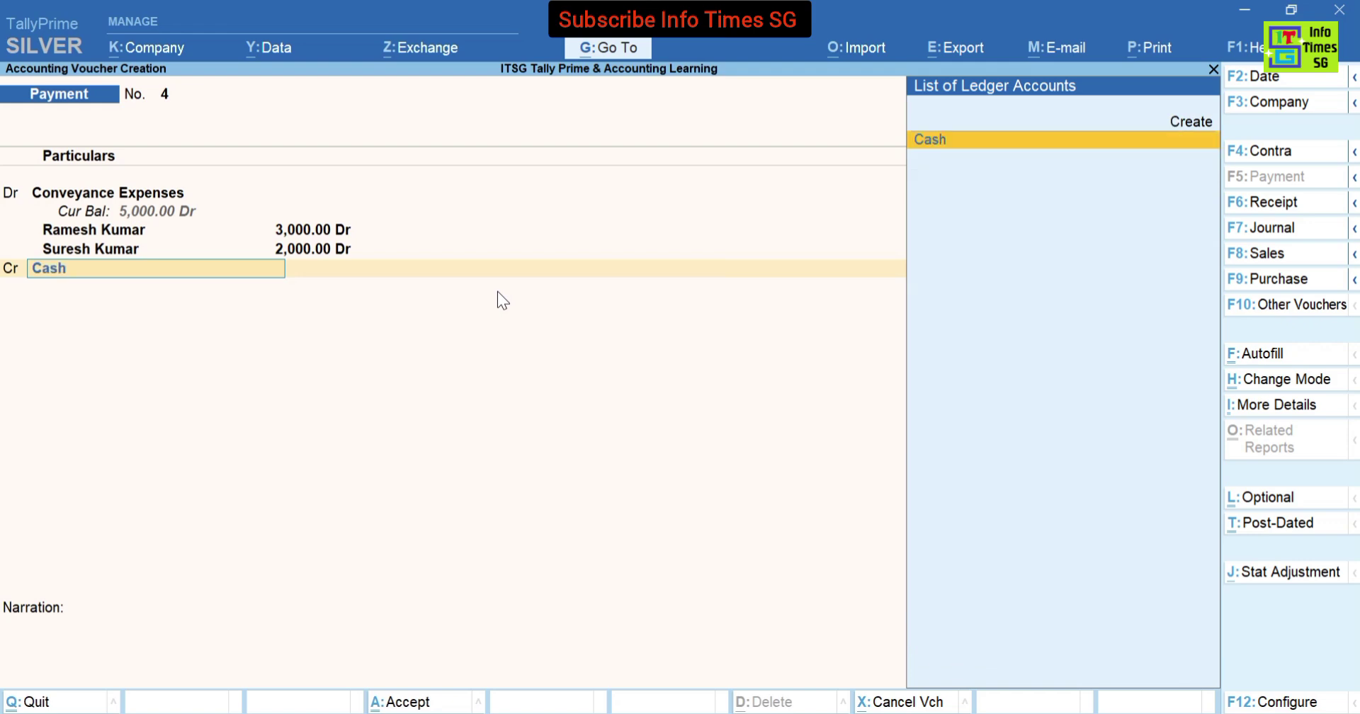
key("Return")
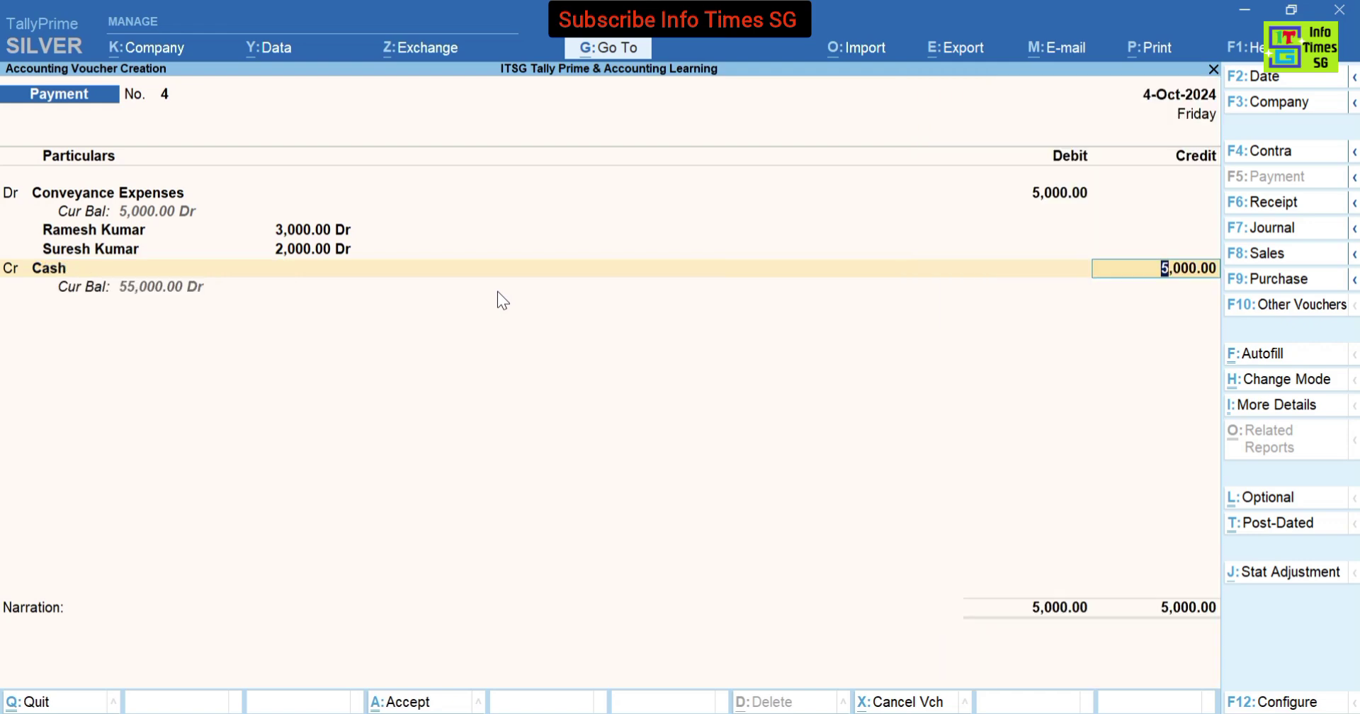
key("Return")
- Save the conveyance payment voucher without a narration and reopen it to review the cost centre allocations
key("Return")
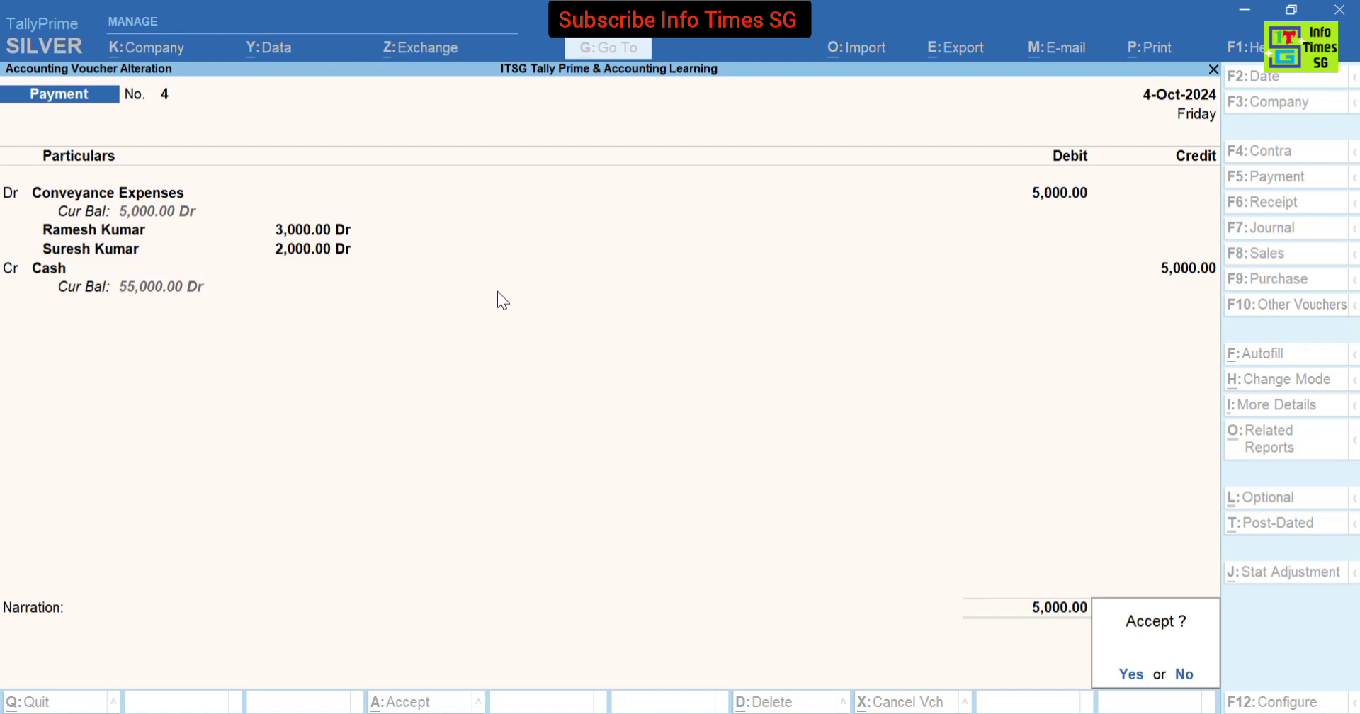
key("Return")
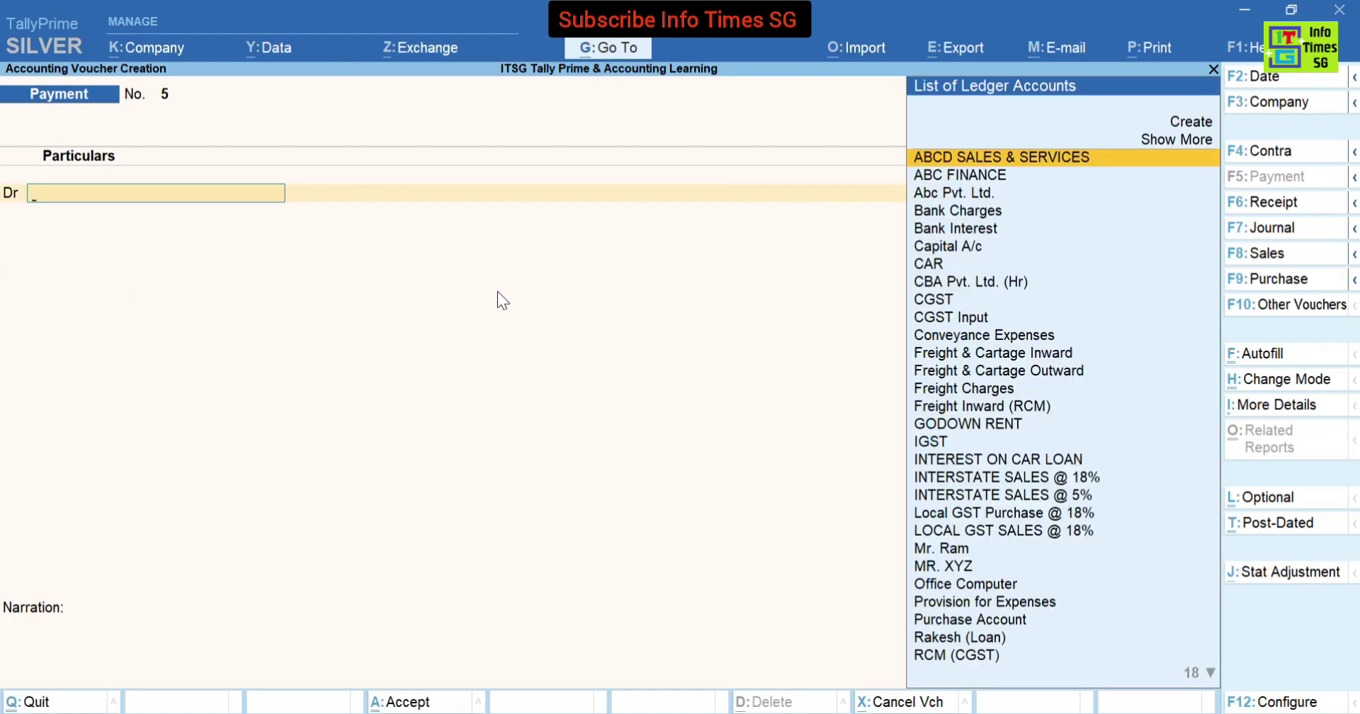
key("Page_Up")
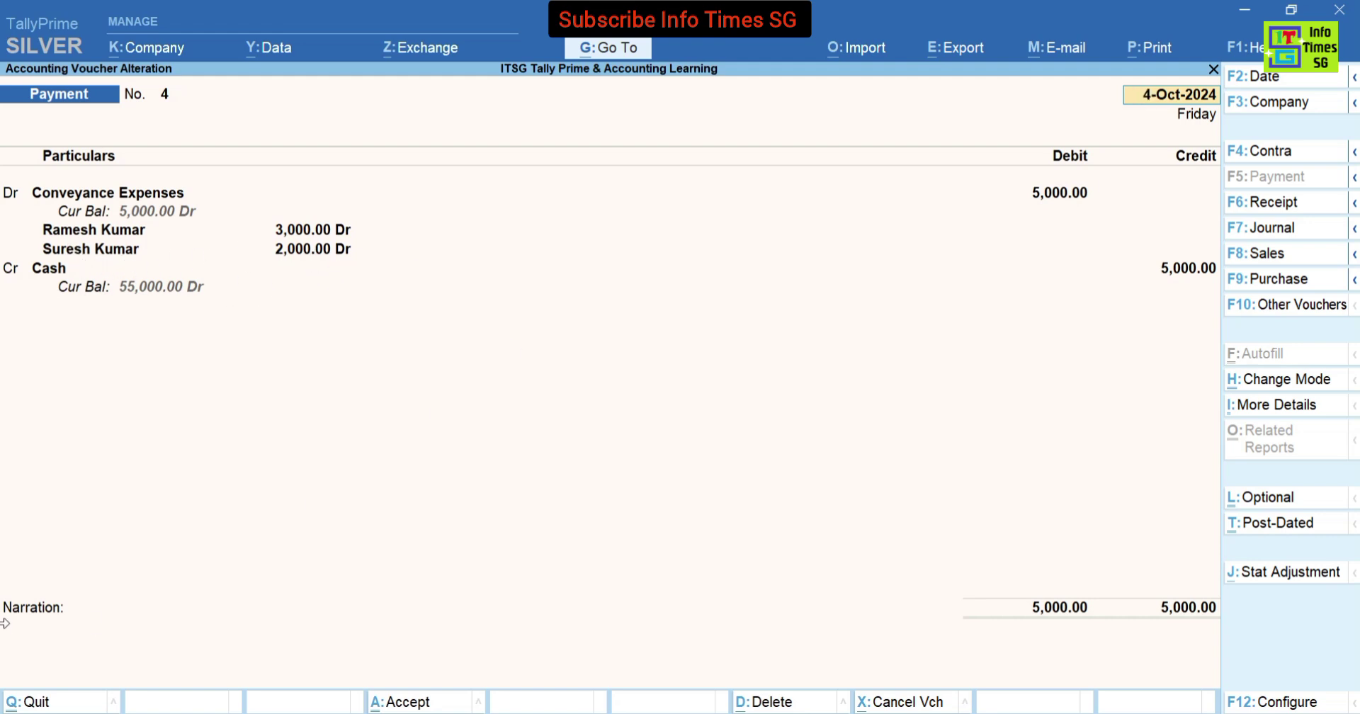
key("Return")
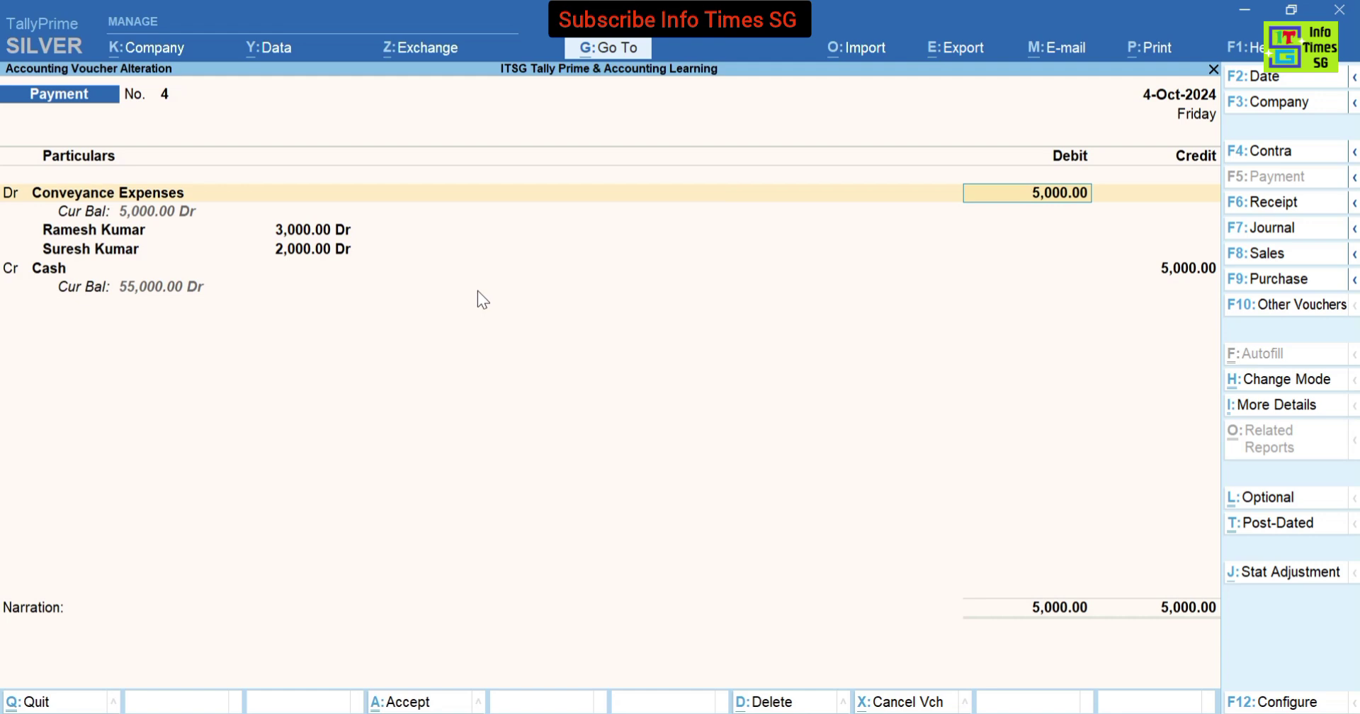